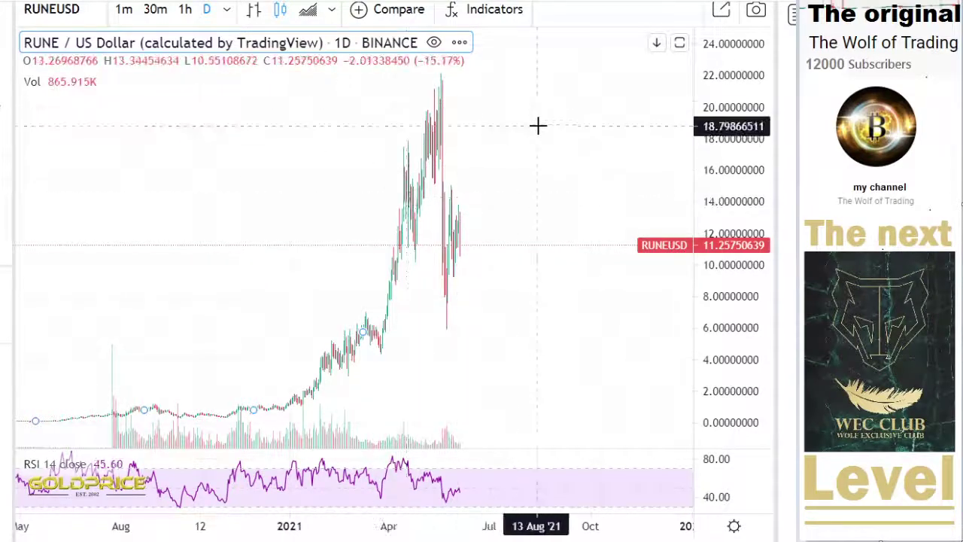
Step: Examine the RUNEUSD daily chart's full price history, from its 2019 start through the 2021 rise and the May 2021 drop
{"action": "left_click_drag", "start_coordinate": [656, 127], "coordinate": [727, 107]}
{"action": "scroll", "coordinate": [608, 229], "scroll_direction": "down", "scroll_amount": 4}
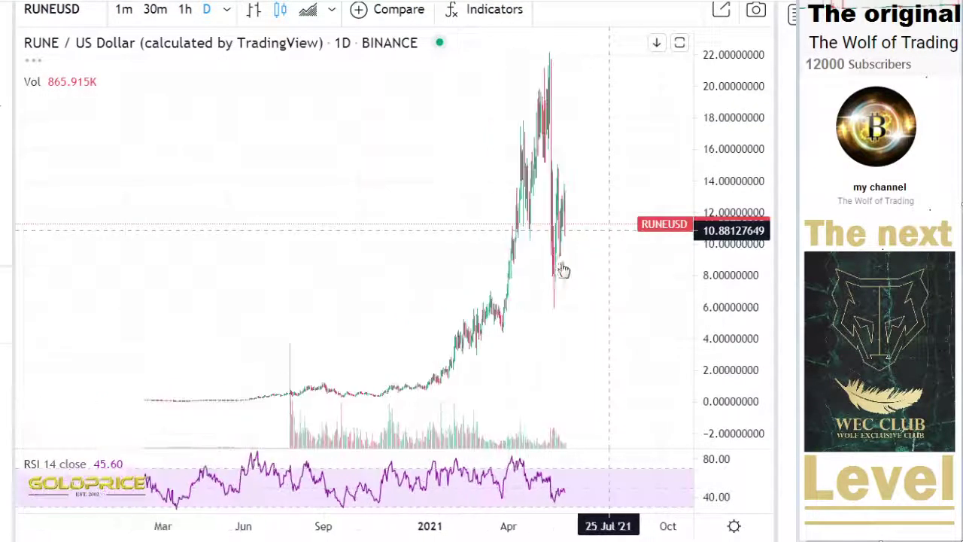
{"action": "scroll", "coordinate": [429, 400], "scroll_direction": "down", "scroll_amount": 1}
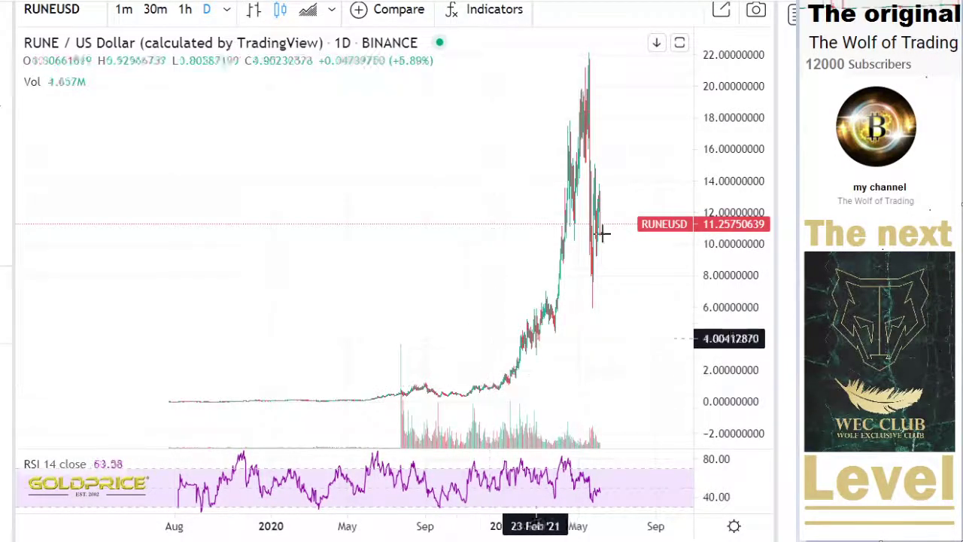
{"action": "left_click_drag", "start_coordinate": [547, 100], "coordinate": [471, 101]}
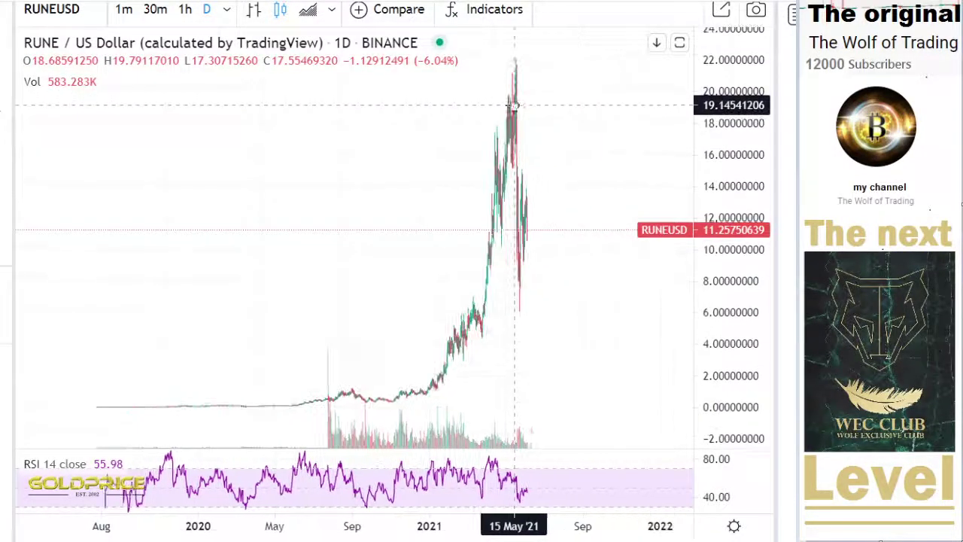
{"action": "scroll", "coordinate": [472, 329], "scroll_direction": "up", "scroll_amount": 2}
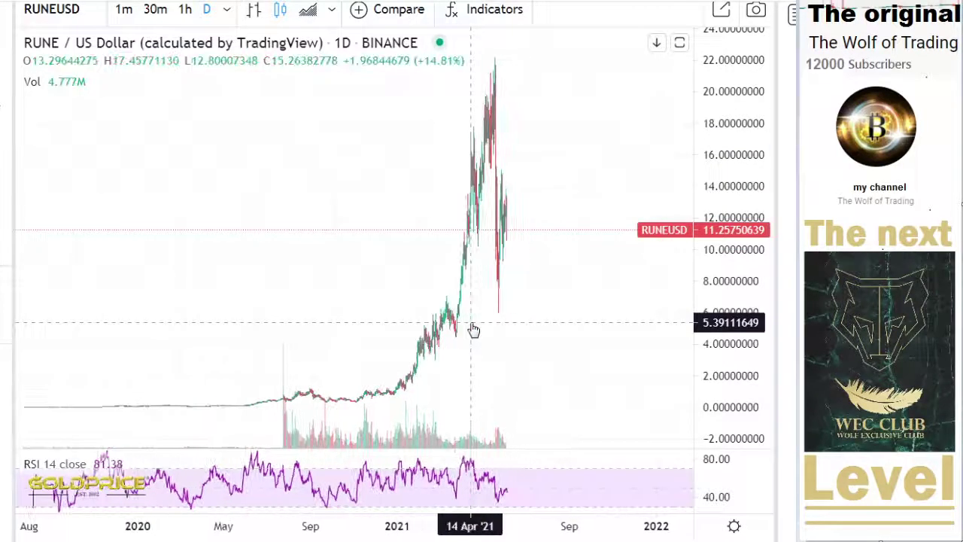
{"action": "scroll", "coordinate": [472, 330], "scroll_direction": "down", "scroll_amount": 4}
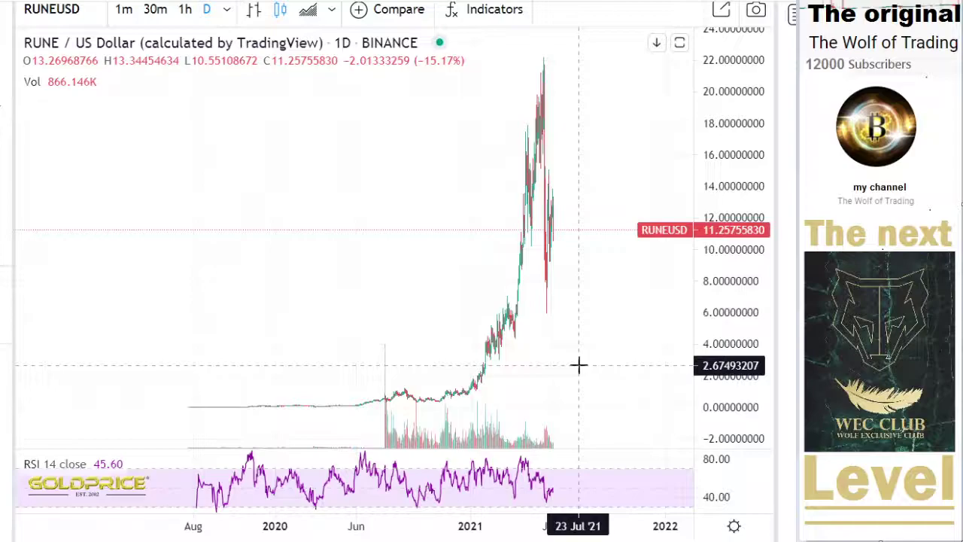
{"action": "scroll", "coordinate": [571, 221], "scroll_direction": "up", "scroll_amount": 5}
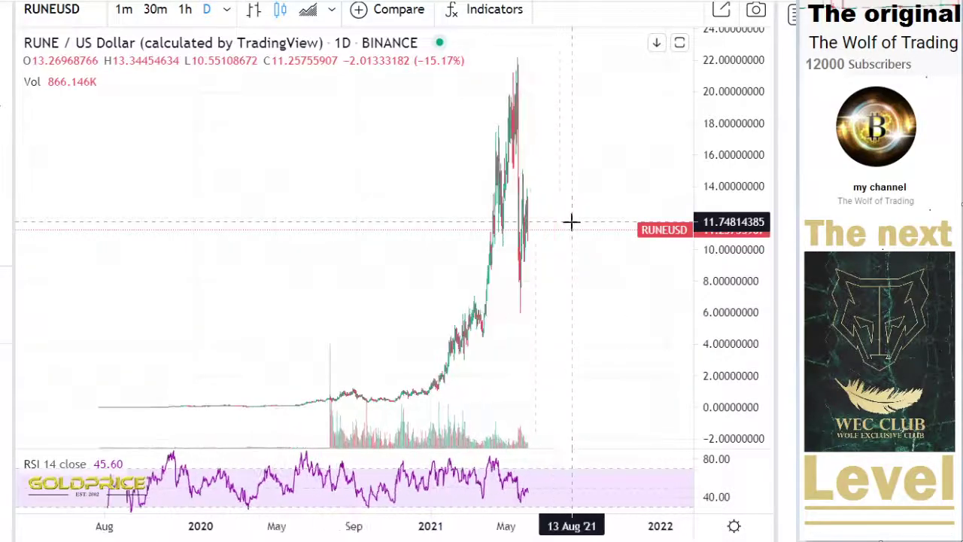
{"action": "scroll", "coordinate": [571, 221], "scroll_direction": "up", "scroll_amount": 3}
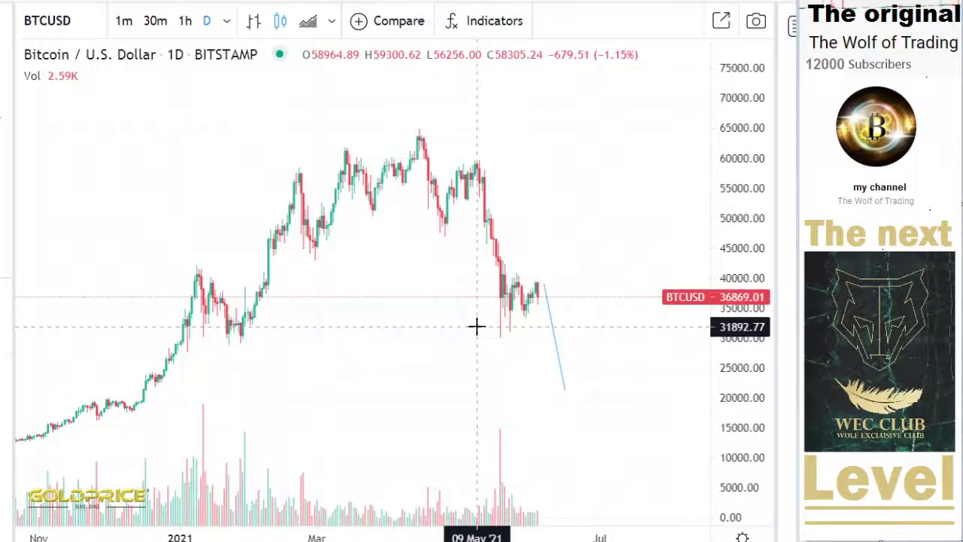
Step: Draw a falling trend line on the BTCUSD daily chart from about 62,638 on 3 Apr '21 to about 17,433 on 12 Jun '21
{"action": "left_click", "coordinate": [6, 58]}
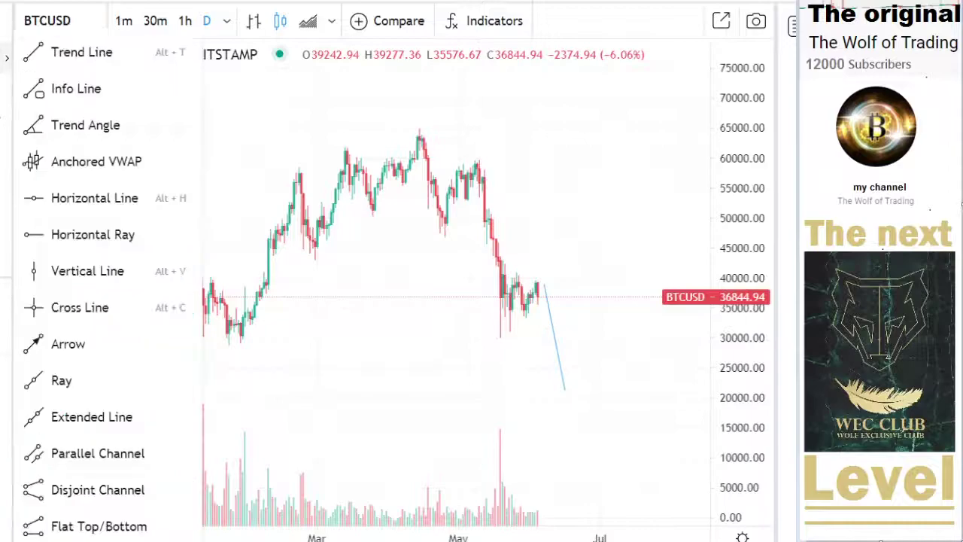
{"action": "left_click", "coordinate": [94, 198]}
{"action": "left_click", "coordinate": [392, 142]}
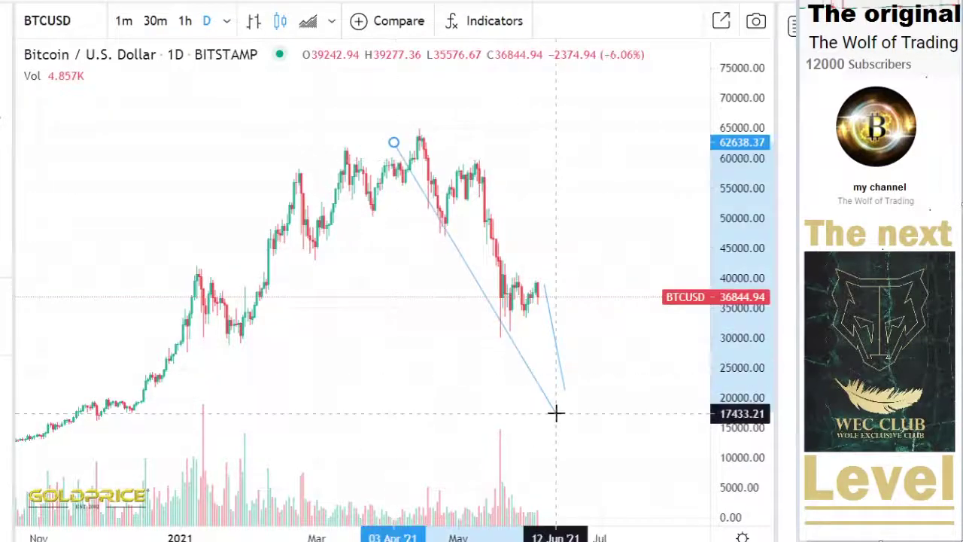
{"action": "left_click", "coordinate": [556, 412]}
Step: Draw a second falling trend line above the BTCUSD decline, starting at about 66,291 on 25 Apr '21, to form a channel
{"action": "left_click", "coordinate": [6, 52]}
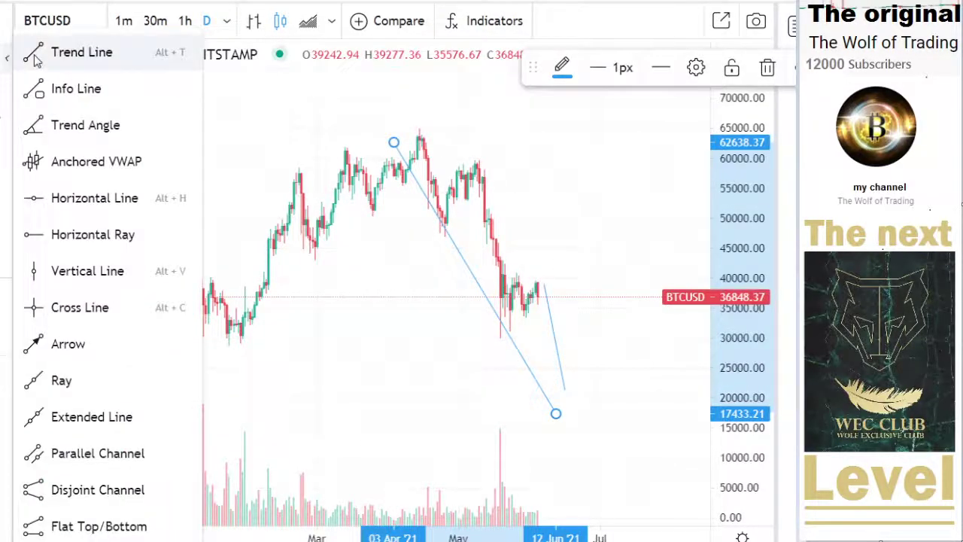
{"action": "left_click", "coordinate": [79, 49]}
{"action": "left_click", "coordinate": [445, 121]}
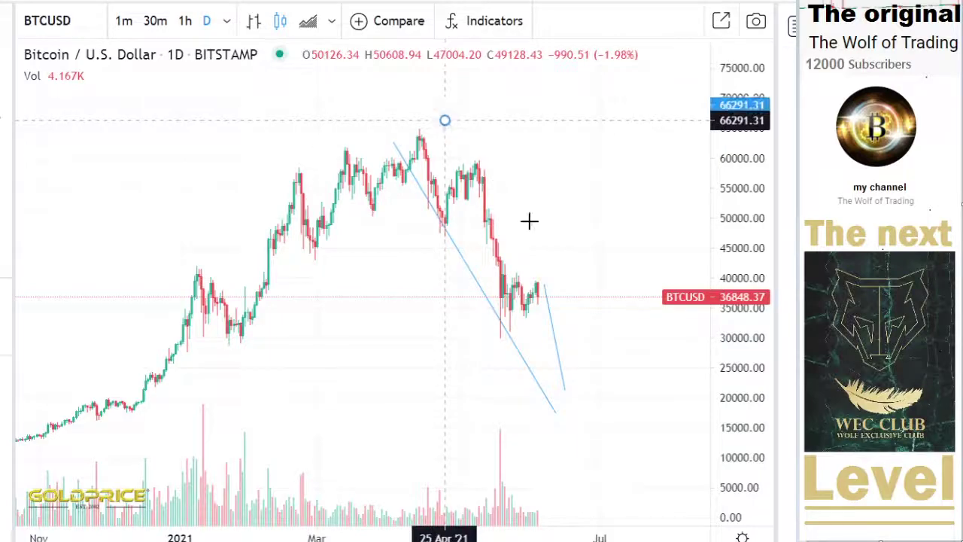
{"action": "left_click", "coordinate": [615, 385]}
{"action": "left_click_drag", "start_coordinate": [594, 352], "coordinate": [597, 344]}
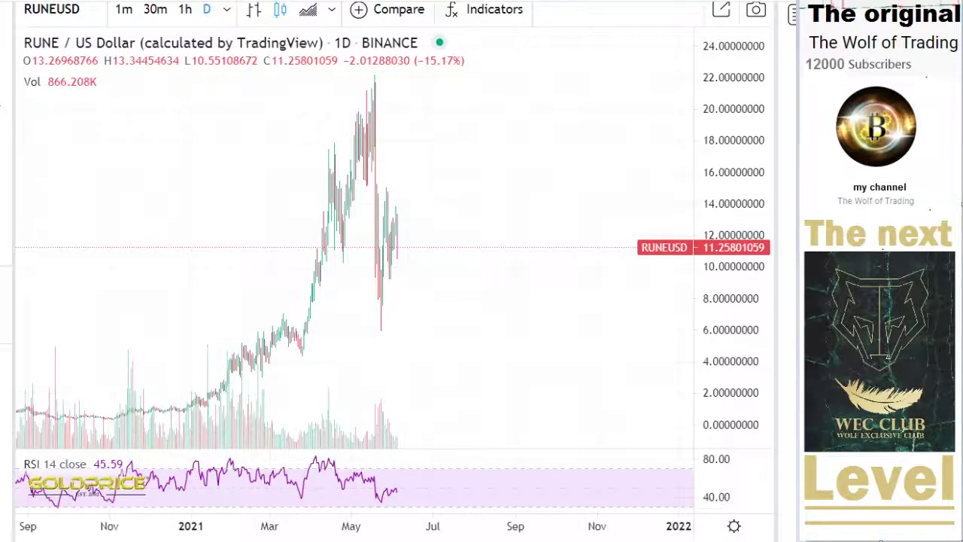
Step: Draw a short rising trend line beside the latest RUNEUSD daily candle, from about 10.36 to about 12.67
{"action": "left_click", "coordinate": [7, 47]}
{"action": "left_click", "coordinate": [58, 49]}
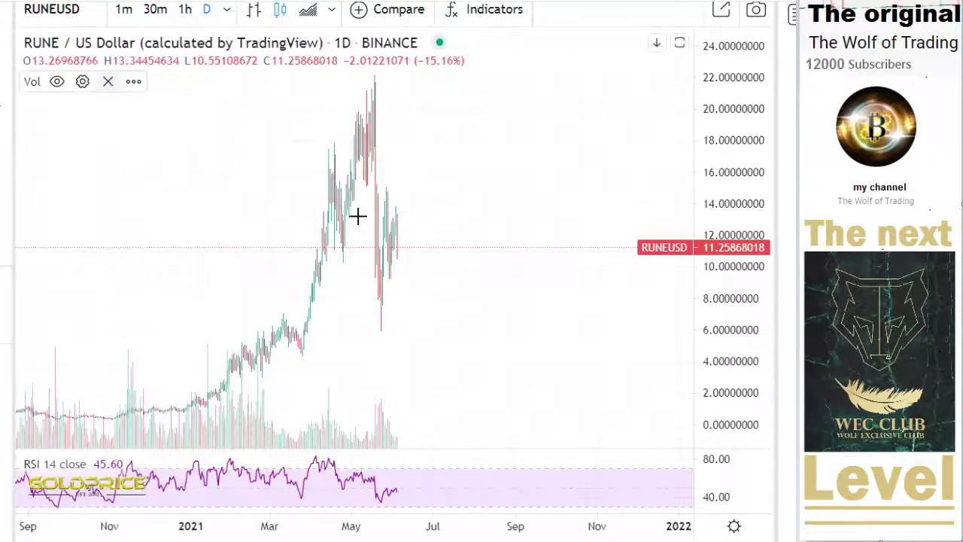
{"action": "left_click", "coordinate": [405, 261]}
{"action": "left_click", "coordinate": [437, 226]}
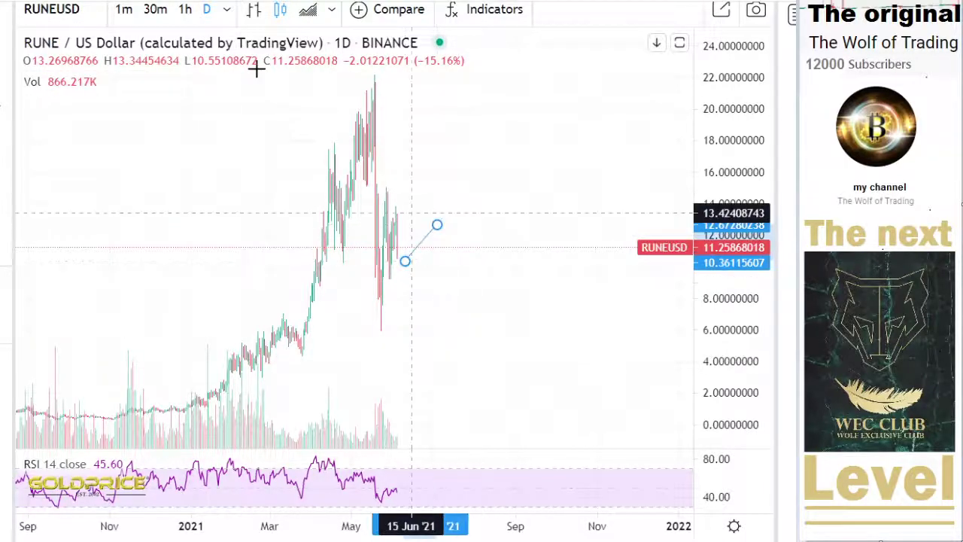
Step: Switch the RUNEUSD chart to the 4-hour interval and compress its price scale to show a wider price range
{"action": "left_click", "coordinate": [229, 13]}
{"action": "left_click", "coordinate": [294, 197]}
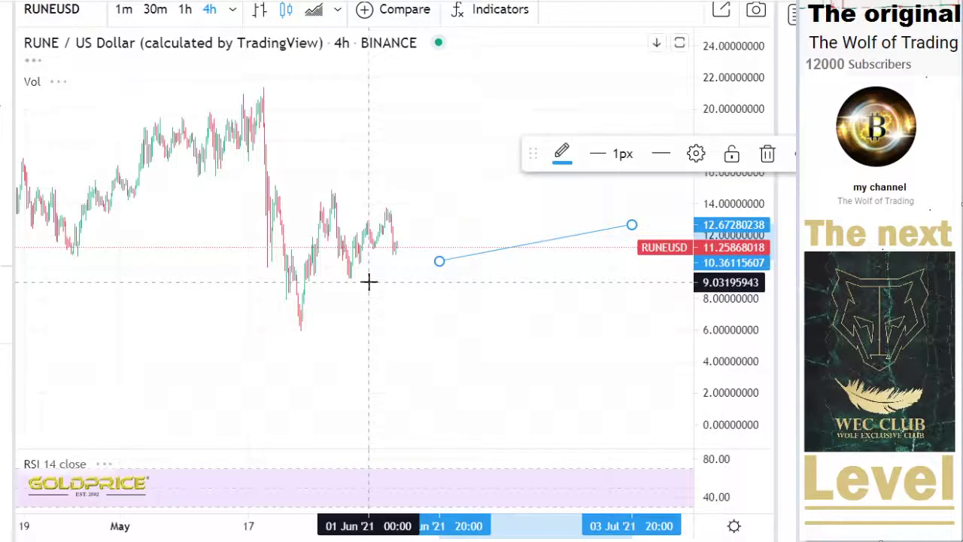
{"action": "scroll", "coordinate": [420, 322], "scroll_direction": "down", "scroll_amount": 10}
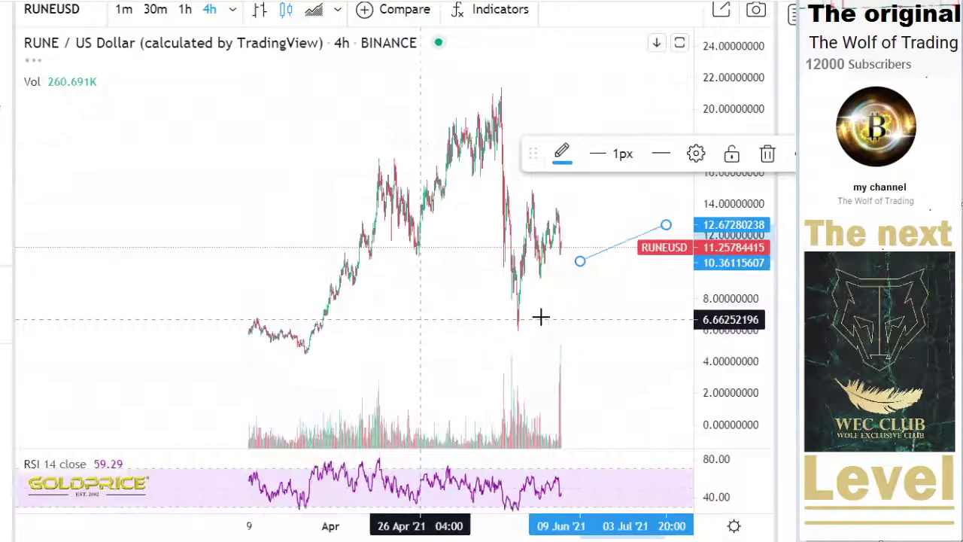
{"action": "left_click_drag", "start_coordinate": [732, 261], "coordinate": [726, 377]}
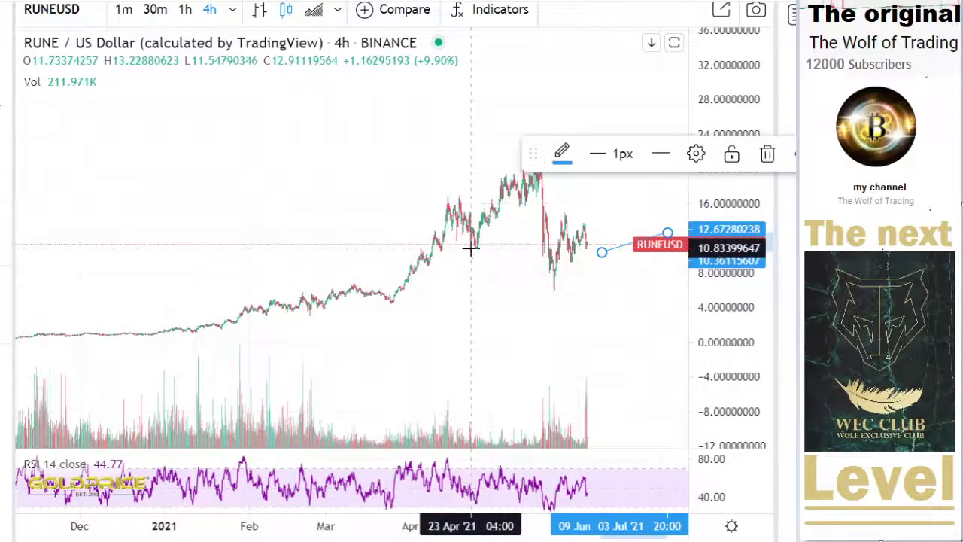
Step: Draw a falling trend line below the RUNEUSD price, from about 18.83 in early April '21 to about -6.22 on 23 Jun '21
{"action": "scroll", "coordinate": [559, 285], "scroll_direction": "up", "scroll_amount": 1}
{"action": "scroll", "coordinate": [559, 285], "scroll_direction": "up", "scroll_amount": 2}
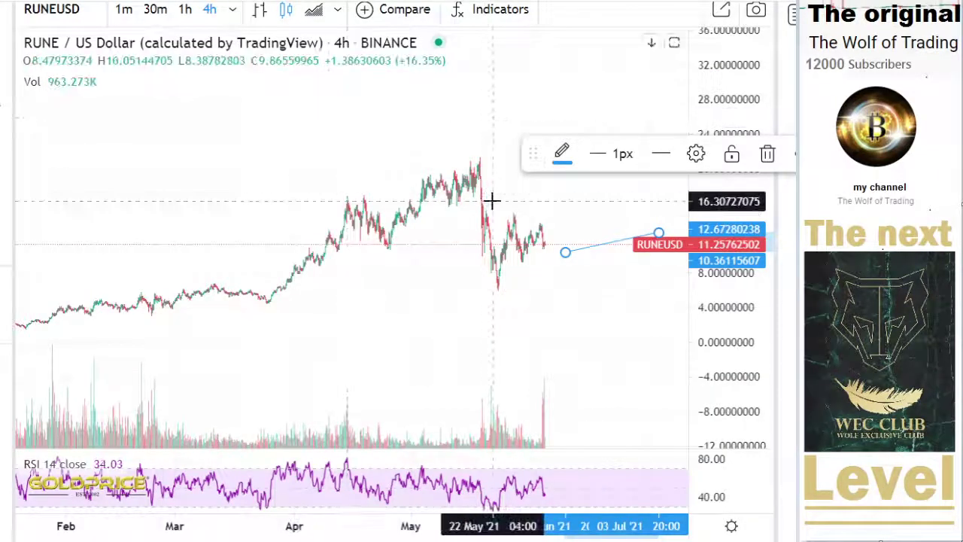
{"action": "scroll", "coordinate": [430, 278], "scroll_direction": "up", "scroll_amount": 5}
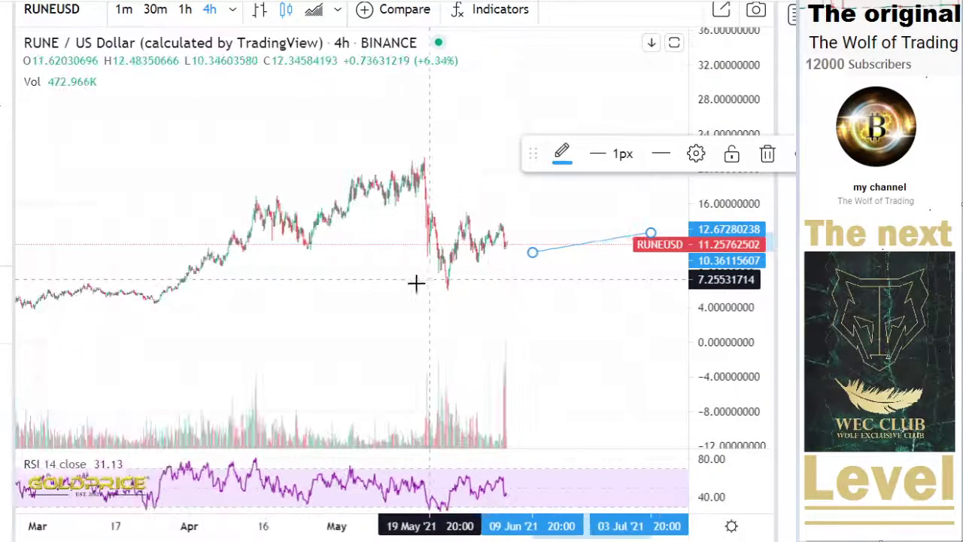
{"action": "left_click", "coordinate": [8, 46]}
{"action": "left_click", "coordinate": [50, 47]}
{"action": "left_click", "coordinate": [162, 180]}
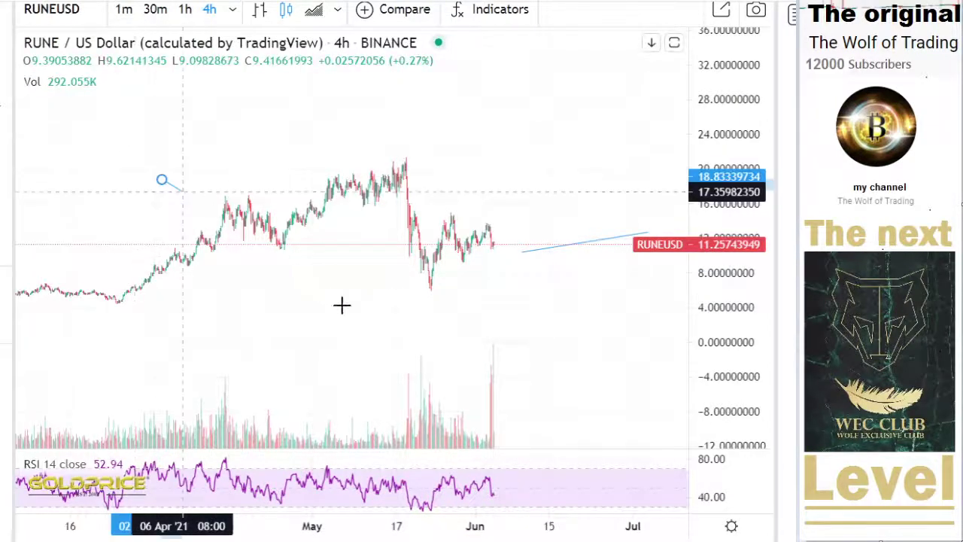
{"action": "left_click", "coordinate": [578, 392]}
Step: Draw the channel's upper falling trend line from about 27.89 on 25 Apr '21, passing along the May peak
{"action": "left_click", "coordinate": [6, 67]}
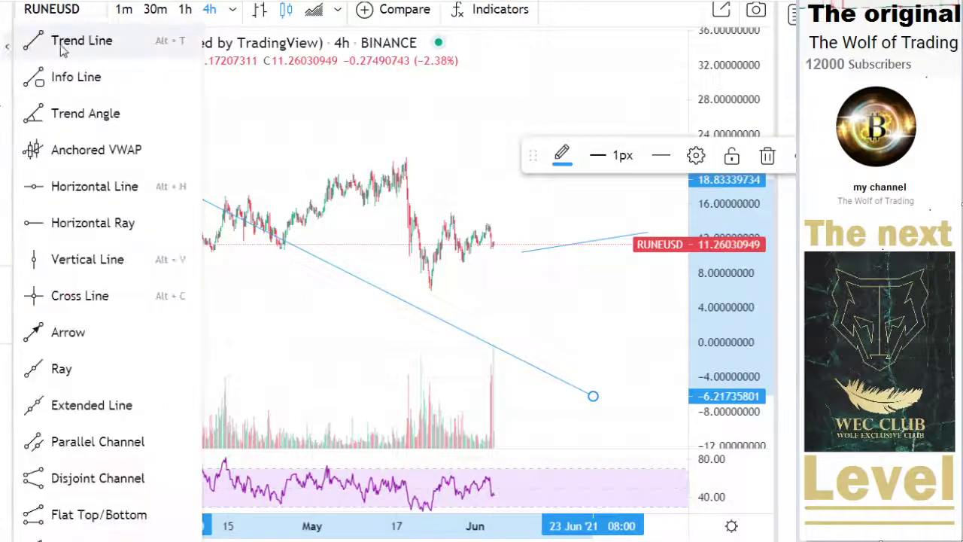
{"action": "left_click", "coordinate": [38, 39]}
{"action": "left_click", "coordinate": [280, 101]}
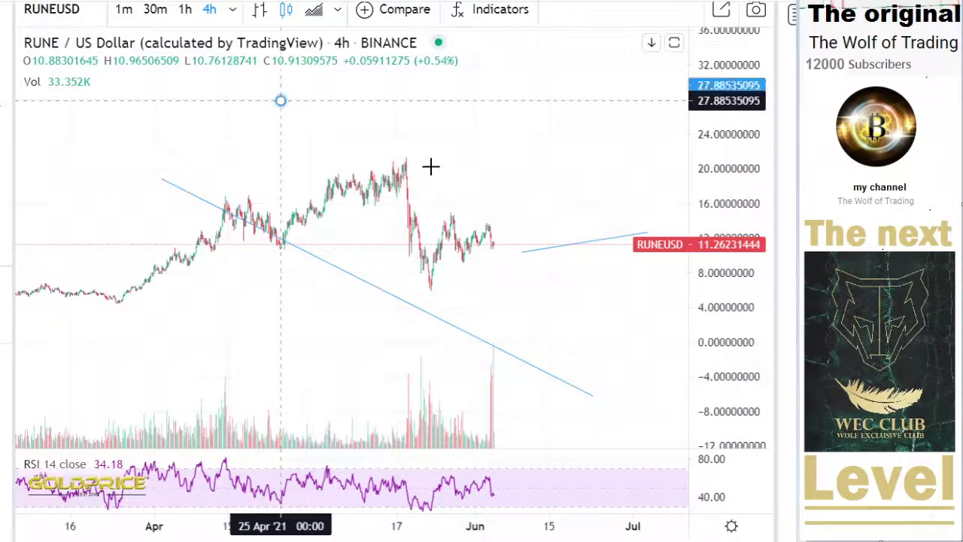
{"action": "left_click", "coordinate": [636, 264]}
Step: Draw a steep falling trend line from about 25.25 on 5 May '21 to about -10.85 on 31 May '21
{"action": "left_click", "coordinate": [8, 47]}
{"action": "left_click", "coordinate": [31, 45]}
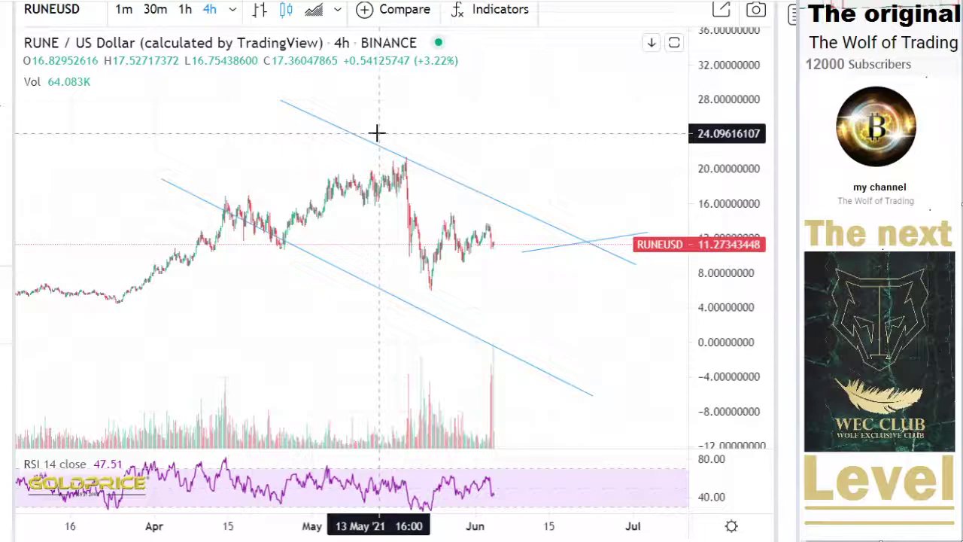
{"action": "mouse_move", "coordinate": [336, 124]}
{"action": "left_mouse_down"}
{"action": "mouse_move", "coordinate": [441, 407]}
{"action": "mouse_move", "coordinate": [470, 437]}
{"action": "left_mouse_up"}
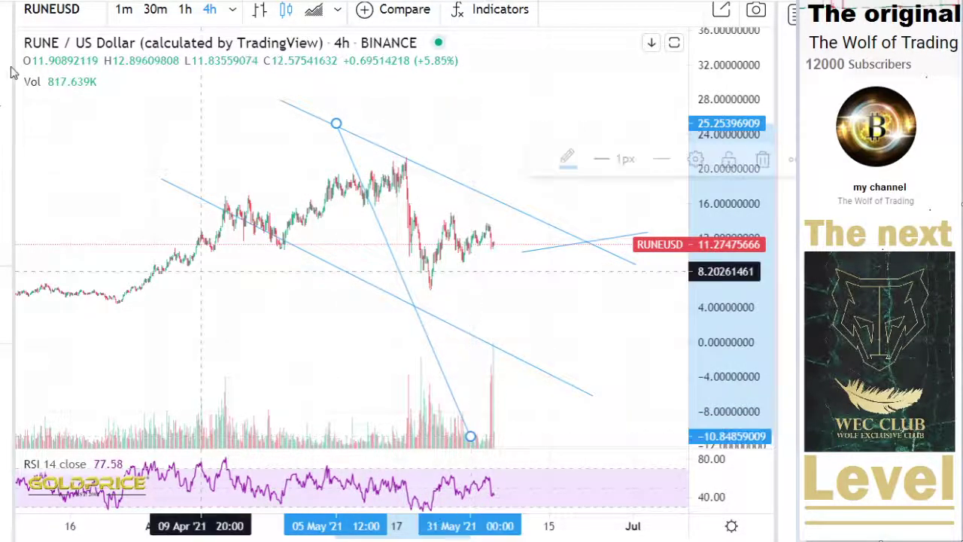
Step: Draw a second steep falling trend line through the May peak, from about 27.89 on 14 May '21 to about -10.32
{"action": "left_click", "coordinate": [10, 70]}
{"action": "left_click", "coordinate": [91, 52]}
{"action": "mouse_move", "coordinate": [385, 101]}
{"action": "left_mouse_down"}
{"action": "mouse_move", "coordinate": [492, 424]}
{"action": "mouse_move", "coordinate": [506, 432]}
{"action": "left_mouse_up"}
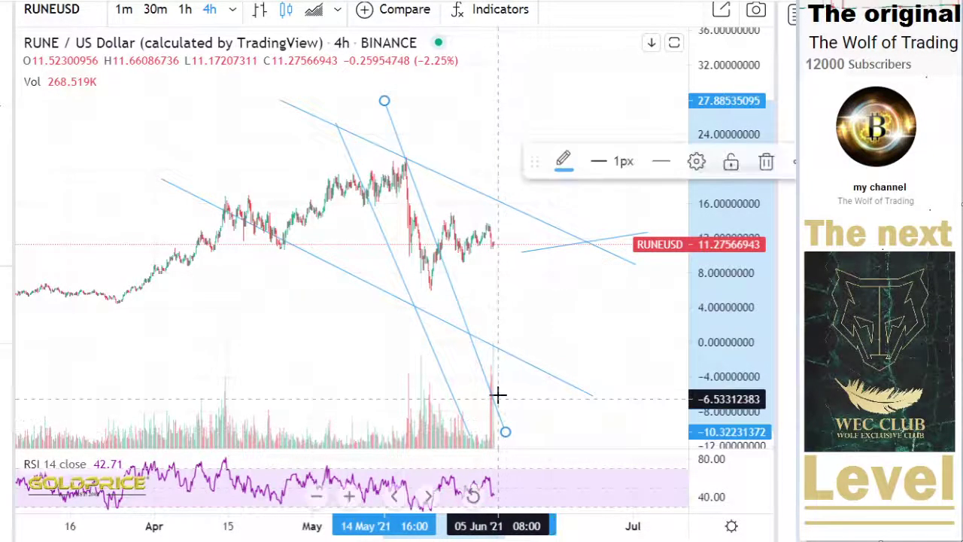
Step: Move the lower steep trend line to start at about 26.52 on 7 May '21 and end at about -11.90 on 2 Jun '21
{"action": "scroll", "coordinate": [499, 390], "scroll_direction": "up", "scroll_amount": 5}
{"action": "left_click", "coordinate": [583, 304]}
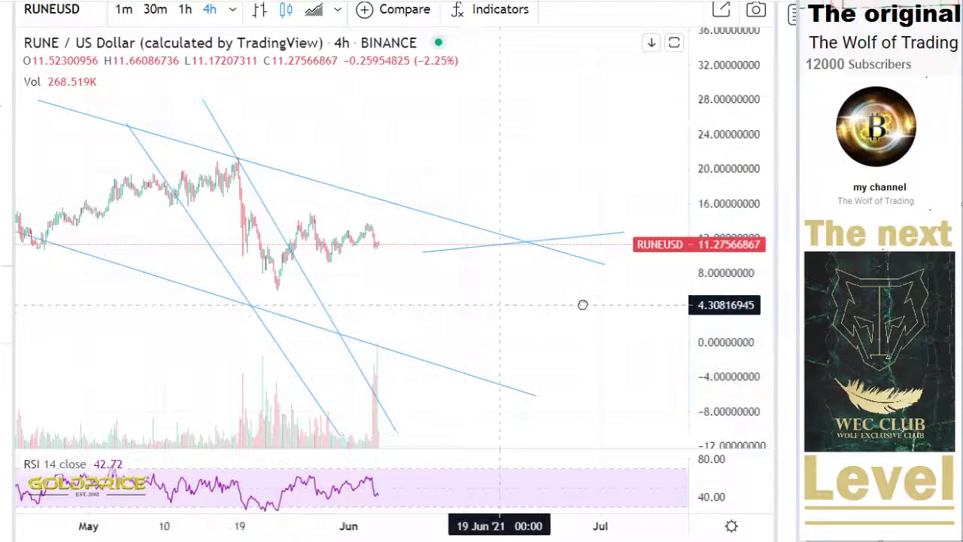
{"action": "left_click_drag", "start_coordinate": [583, 305], "coordinate": [613, 304]}
{"action": "scroll", "coordinate": [426, 274], "scroll_direction": "up", "scroll_amount": 3}
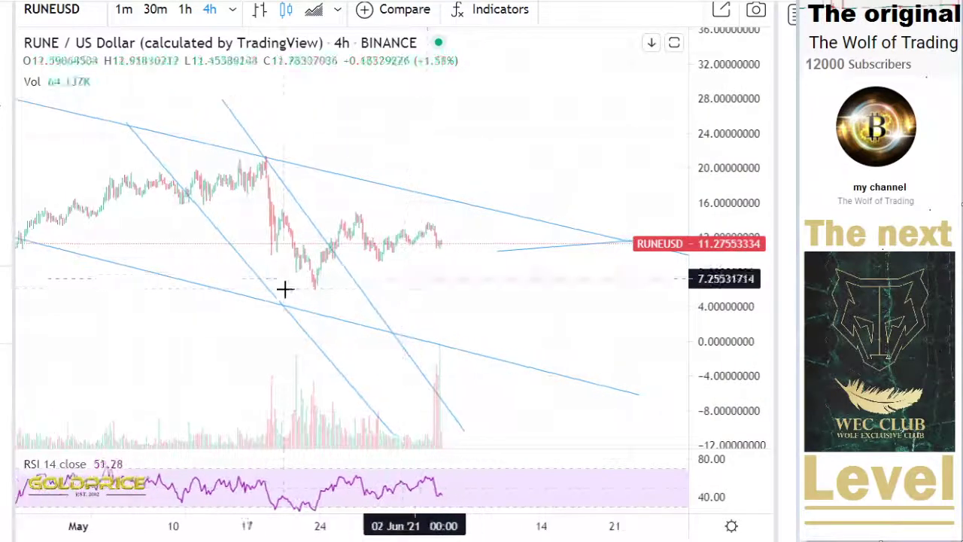
{"action": "left_click_drag", "start_coordinate": [270, 284], "coordinate": [280, 271]}
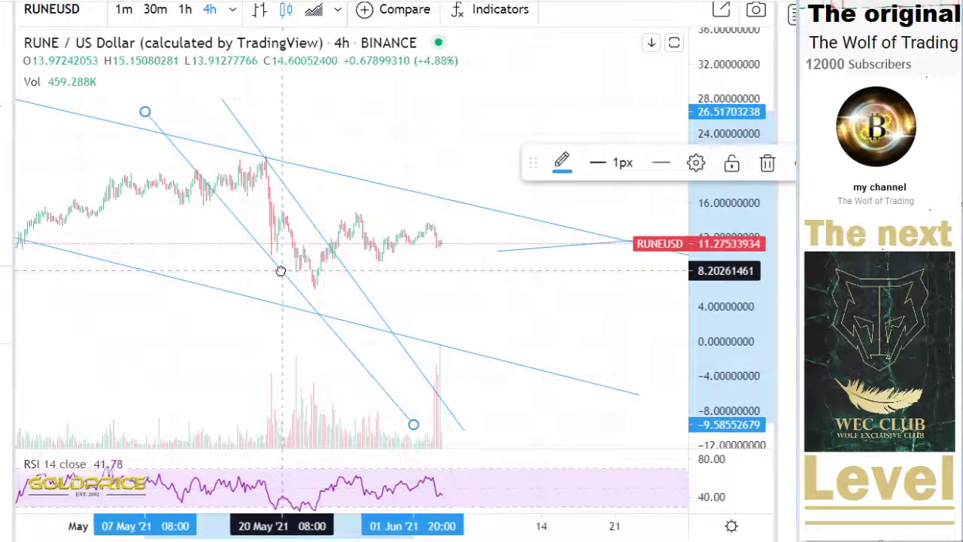
{"action": "left_click_drag", "start_coordinate": [413, 425], "coordinate": [423, 444]}
Step: Draw a steep downward trend line from the latest candle at about 10.94 on 4 Jun '21 to about 2.20 on 5 Jun '21
{"action": "scroll", "coordinate": [519, 284], "scroll_direction": "down", "scroll_amount": 4}
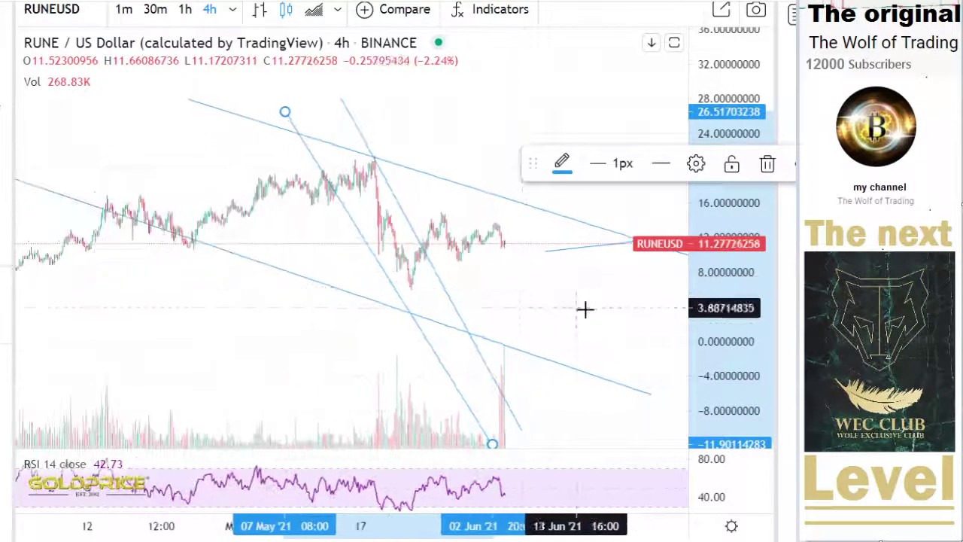
{"action": "scroll", "coordinate": [586, 309], "scroll_direction": "down", "scroll_amount": 1}
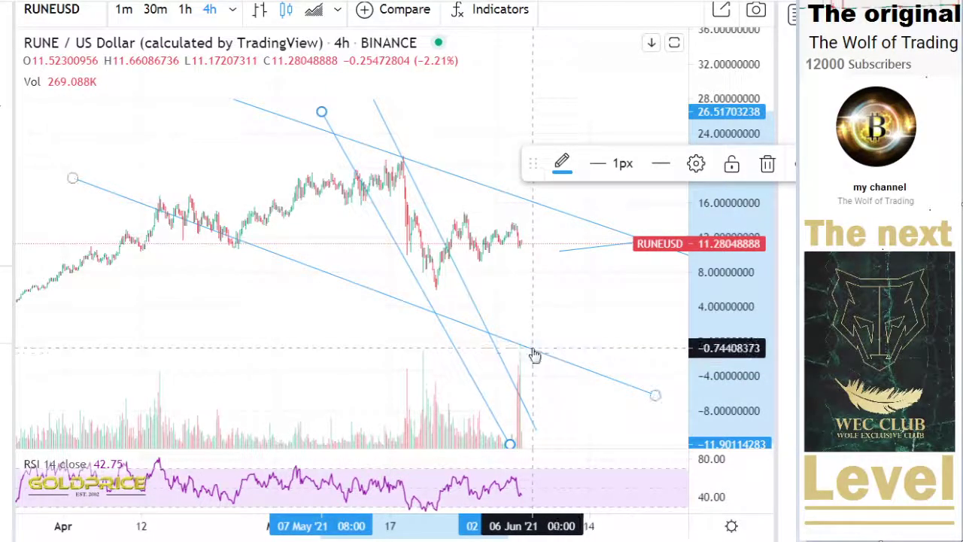
{"action": "left_click", "coordinate": [9, 42]}
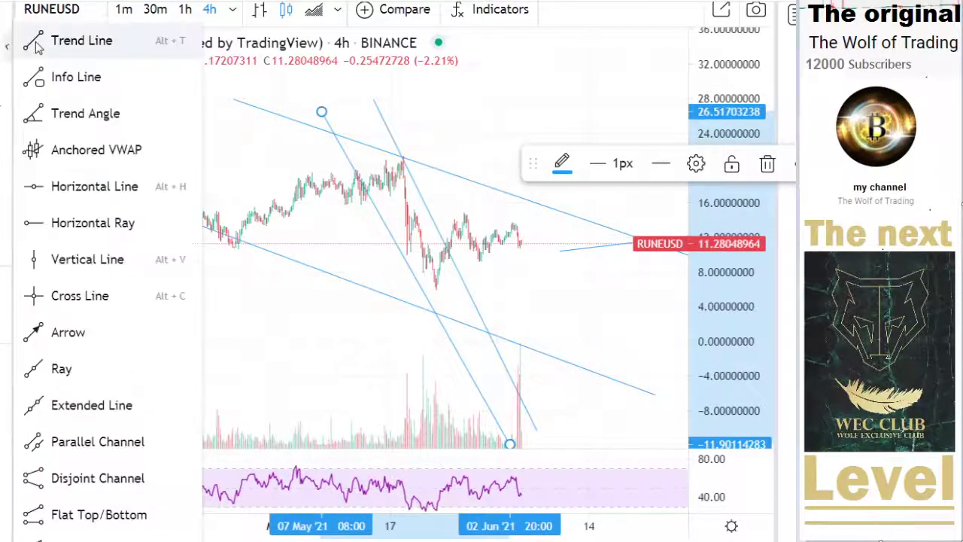
{"action": "left_click", "coordinate": [38, 44]}
{"action": "left_click", "coordinate": [520, 248]}
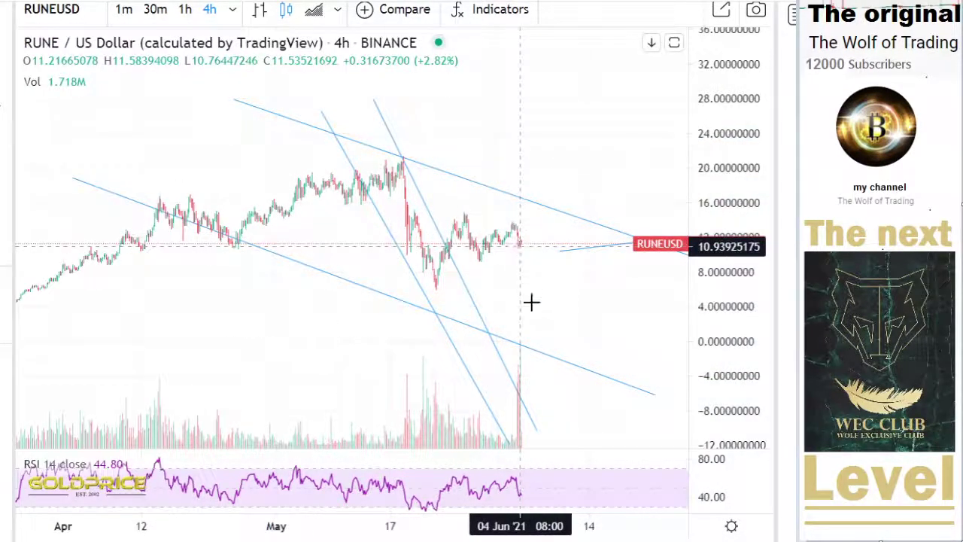
{"action": "left_click", "coordinate": [533, 347]}
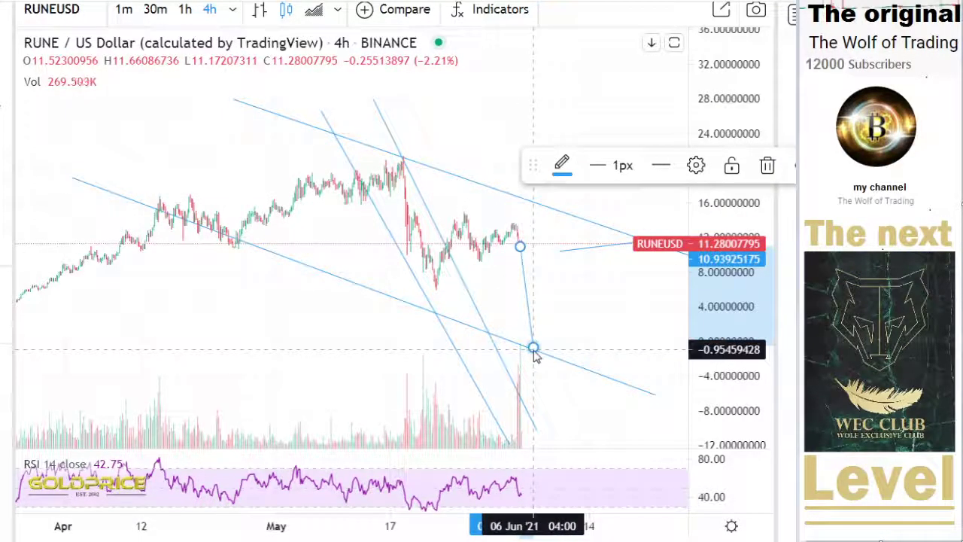
{"action": "left_click_drag", "start_coordinate": [533, 348], "coordinate": [531, 322]}
Step: Switch the RUNEUSD chart to the 1 day interval to show its full price history
{"action": "scroll", "coordinate": [221, 323], "scroll_direction": "down", "scroll_amount": 1}
{"action": "scroll", "coordinate": [220, 323], "scroll_direction": "down", "scroll_amount": 5}
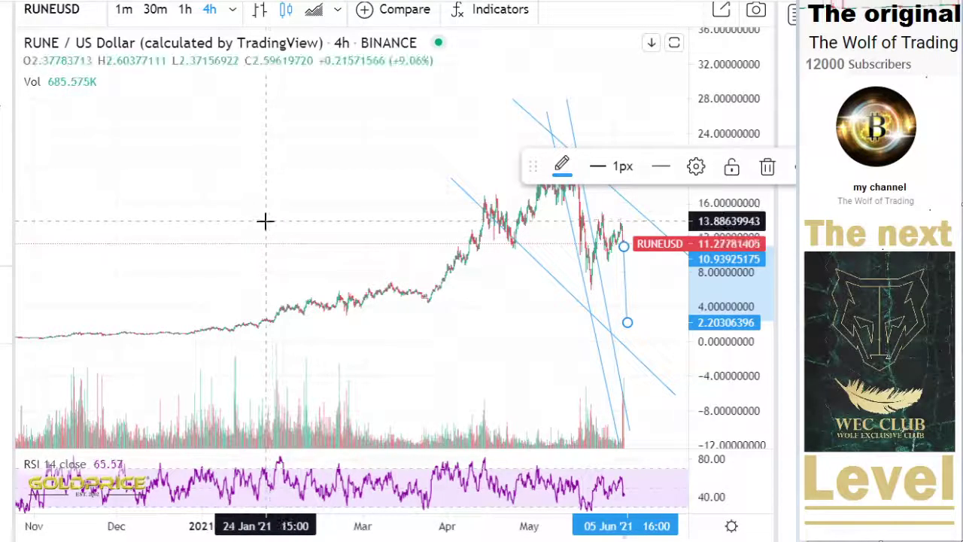
{"action": "left_click", "coordinate": [233, 9]}
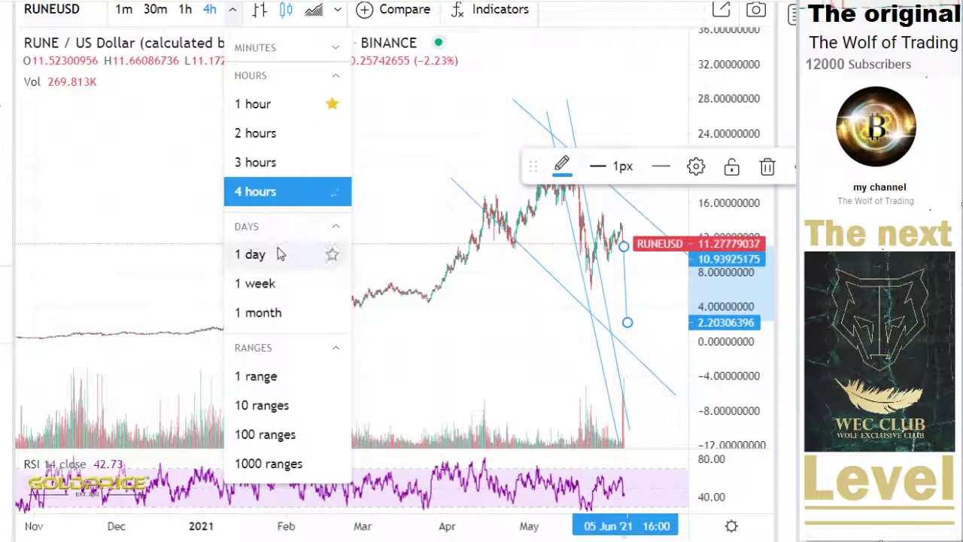
{"action": "left_click", "coordinate": [301, 253]}
{"action": "scroll", "coordinate": [408, 344], "scroll_direction": "up", "scroll_amount": 3}
{"action": "scroll", "coordinate": [532, 355], "scroll_direction": "up", "scroll_amount": 3}
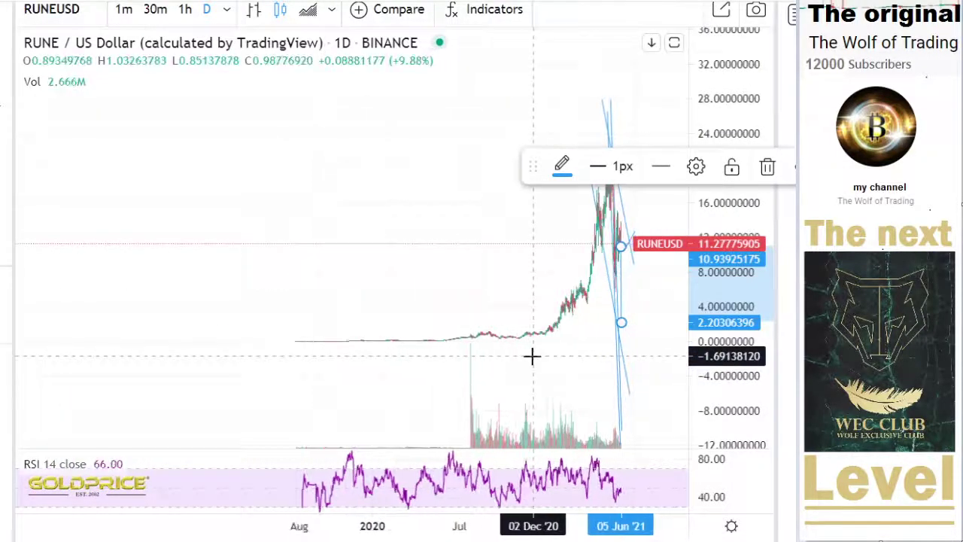
{"action": "scroll", "coordinate": [532, 354], "scroll_direction": "up", "scroll_amount": 1}
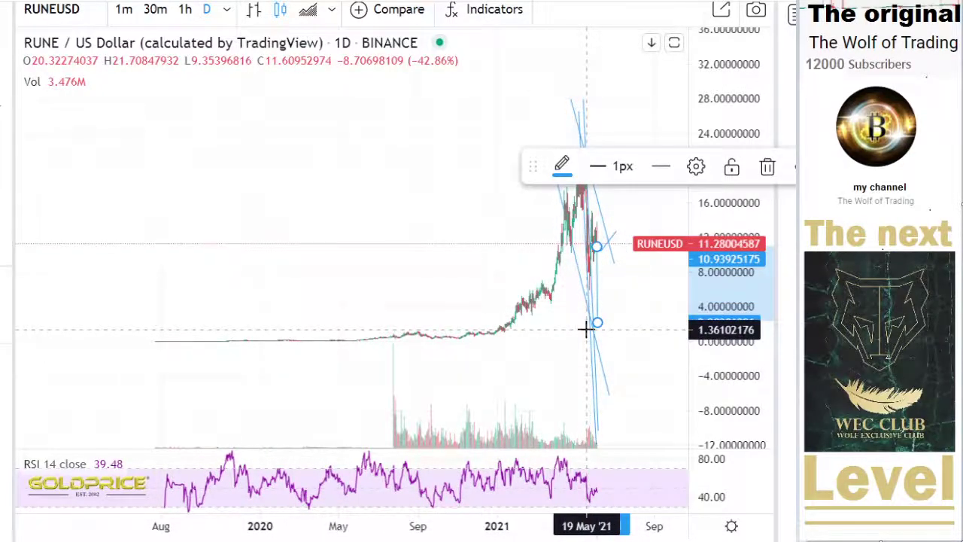
{"action": "left_click_drag", "start_coordinate": [729, 403], "coordinate": [716, 362]}
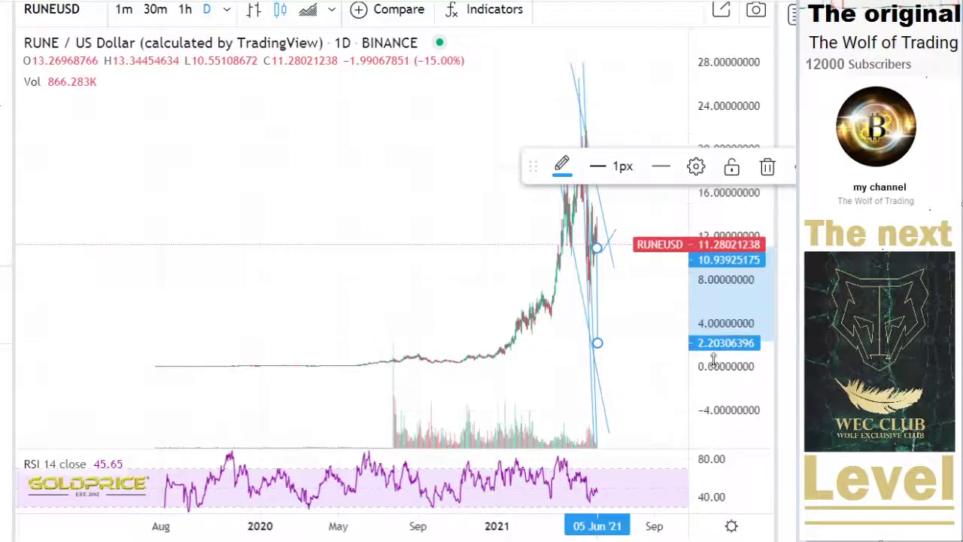
{"action": "scroll", "coordinate": [616, 387], "scroll_direction": "up", "scroll_amount": 4}
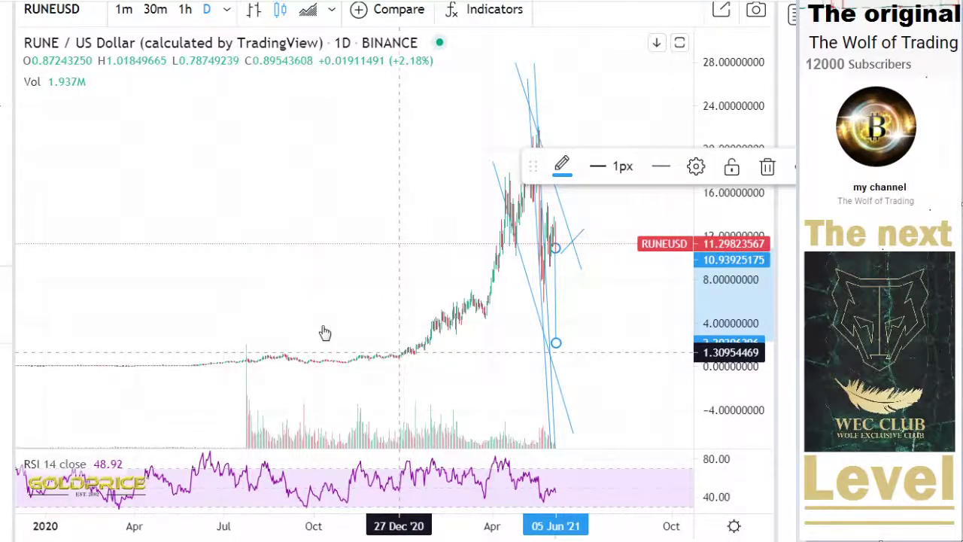
Step: Draw a nearly horizontal support trend line from about 1.23 on 1 Feb '20 to about 1.56 on 17 Aug '21
{"action": "left_click", "coordinate": [8, 47]}
{"action": "left_click", "coordinate": [318, 204]}
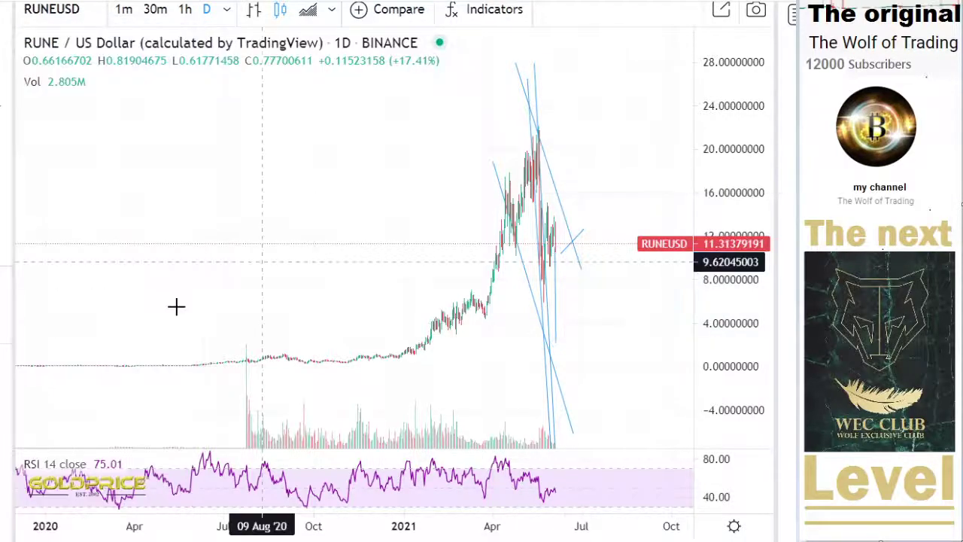
{"action": "left_click", "coordinate": [625, 350]}
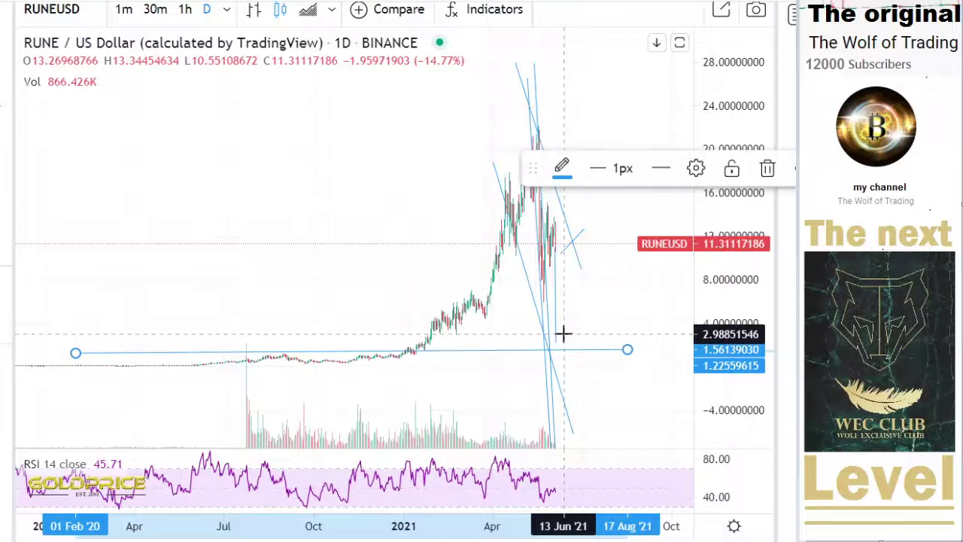
Step: Lower the projected drop line's end to about 1.65 on the horizontal support line and compare with the Bitcoin daily chart
{"action": "scroll", "coordinate": [557, 334], "scroll_direction": "up", "scroll_amount": 2}
{"action": "left_click_drag", "start_coordinate": [527, 341], "coordinate": [526, 349]}
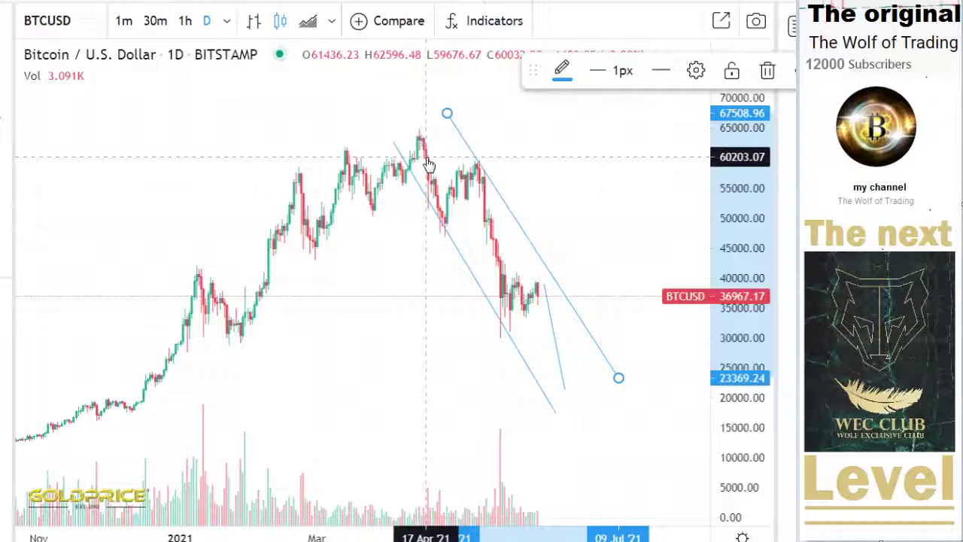
{"action": "left_click", "coordinate": [569, 395]}
{"action": "left_click", "coordinate": [569, 399]}
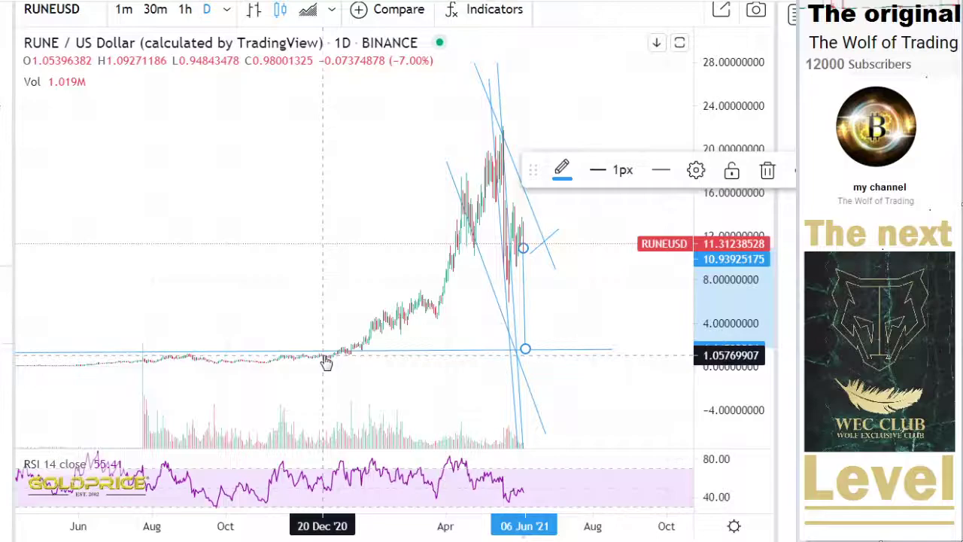
Step: Return to the 4 hour interval and reposition the lower channel line from about 14.80 on 3 Apr '21 to about -2.80 on 25 Jun '21
{"action": "left_click", "coordinate": [210, 16]}
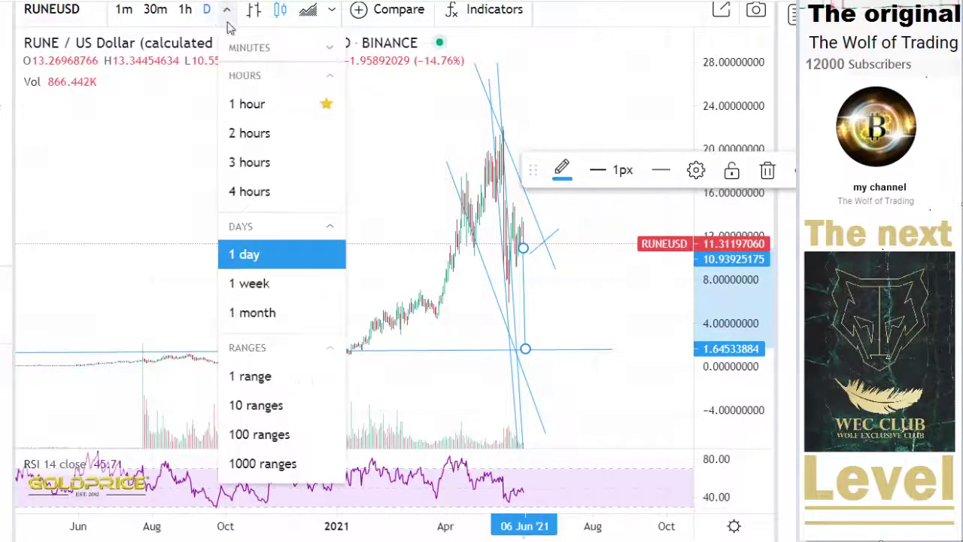
{"action": "left_click", "coordinate": [258, 188]}
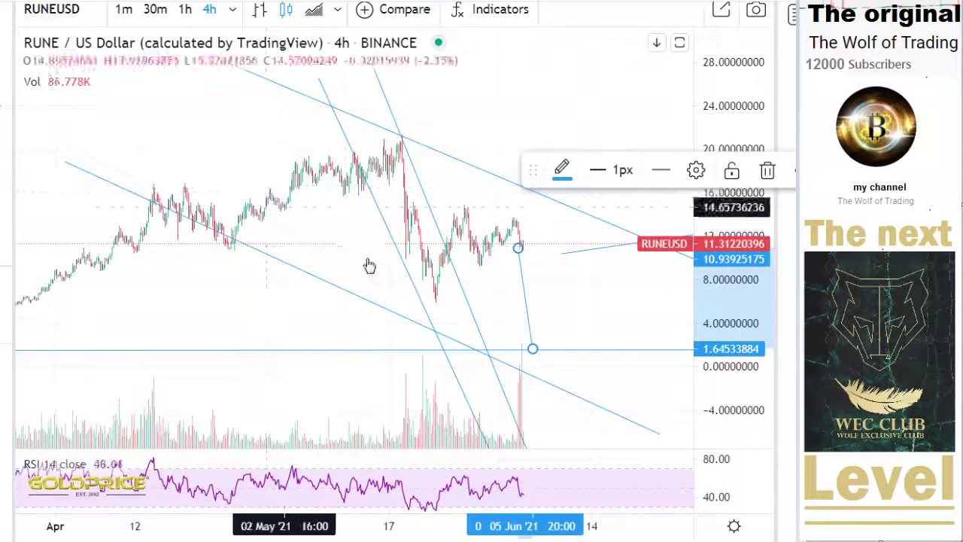
{"action": "scroll", "coordinate": [383, 273], "scroll_direction": "up", "scroll_amount": 2}
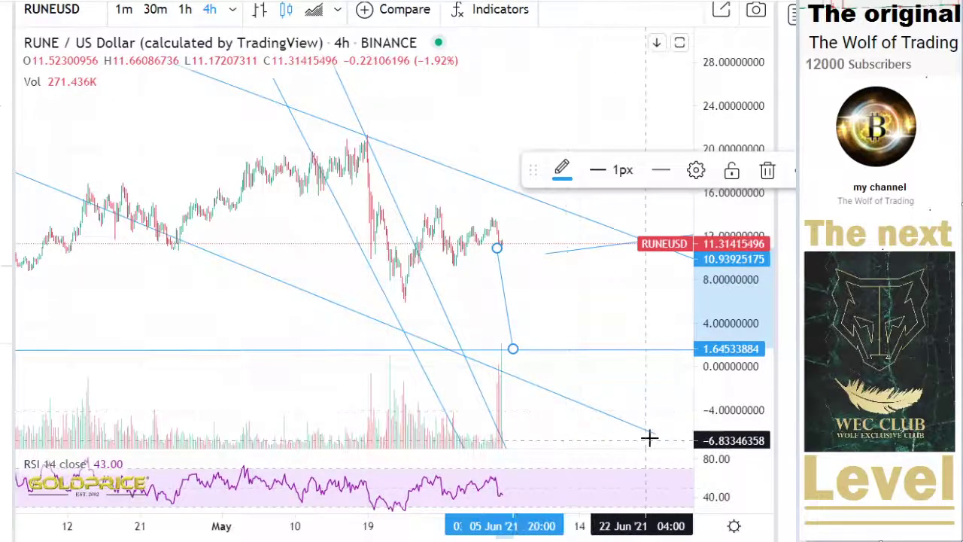
{"action": "left_click_drag", "start_coordinate": [655, 435], "coordinate": [681, 421]}
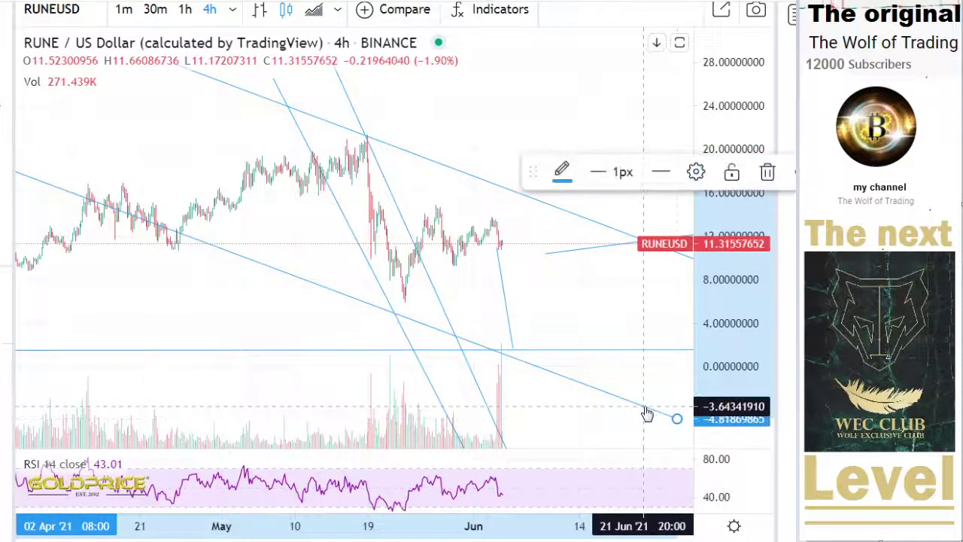
{"action": "left_click_drag", "start_coordinate": [681, 422], "coordinate": [692, 417]}
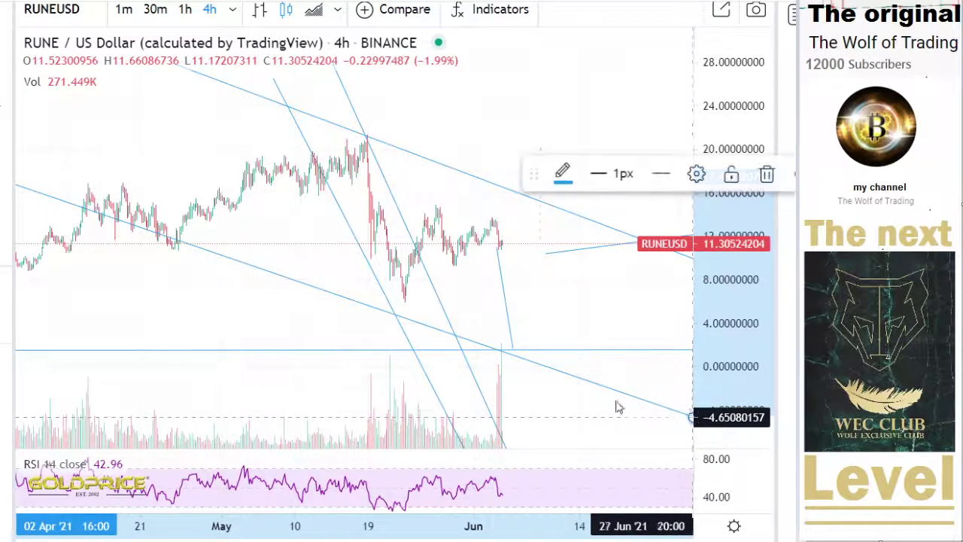
{"action": "left_click_drag", "start_coordinate": [226, 263], "coordinate": [222, 273]}
{"action": "left_click_drag", "start_coordinate": [690, 424], "coordinate": [669, 407]}
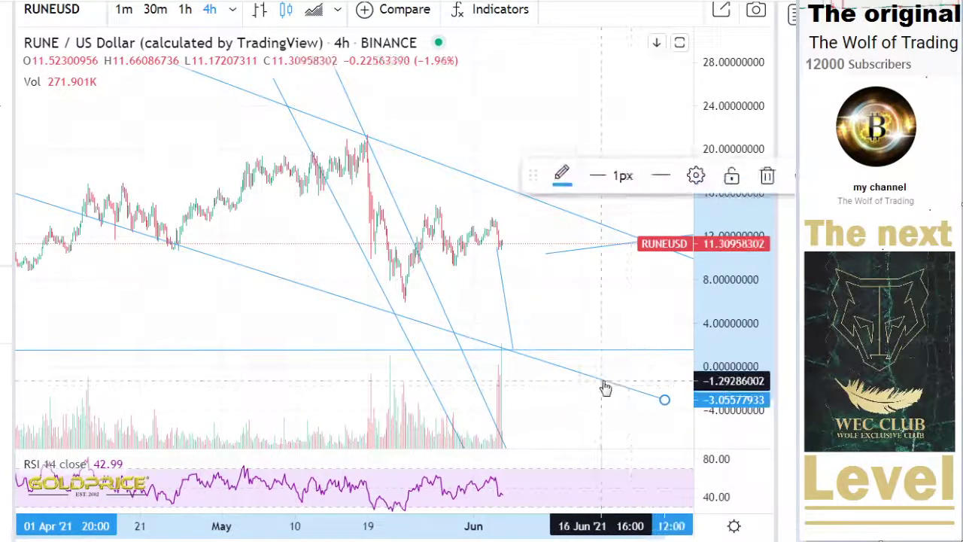
{"action": "left_click_drag", "start_coordinate": [606, 391], "coordinate": [607, 397]}
{"action": "left_click_drag", "start_coordinate": [667, 406], "coordinate": [635, 389]}
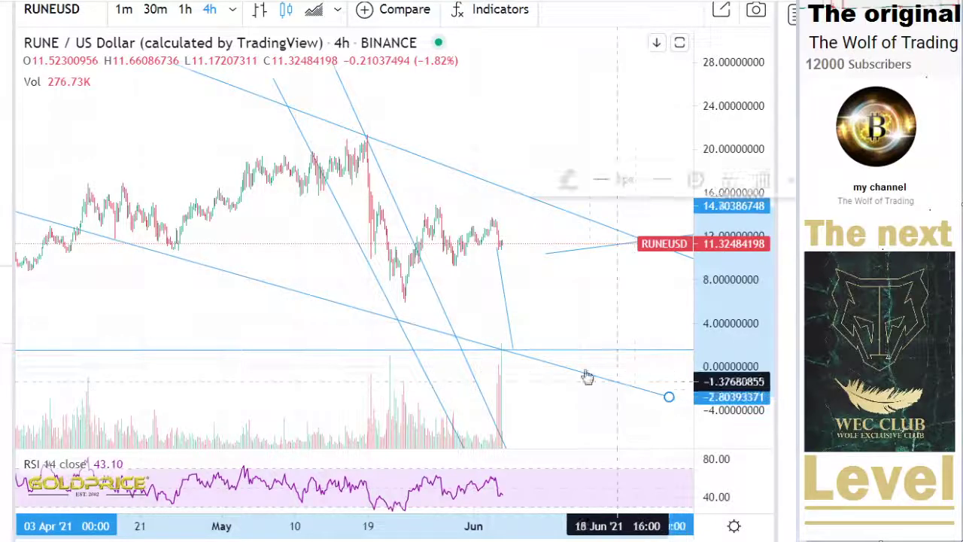
Step: Draw a steep falling trend line from the latest candle at about 11.53 on 4 Jun '21 to about 6.3 on 5 Jun '21
{"action": "scroll", "coordinate": [515, 317], "scroll_direction": "up", "scroll_amount": 5}
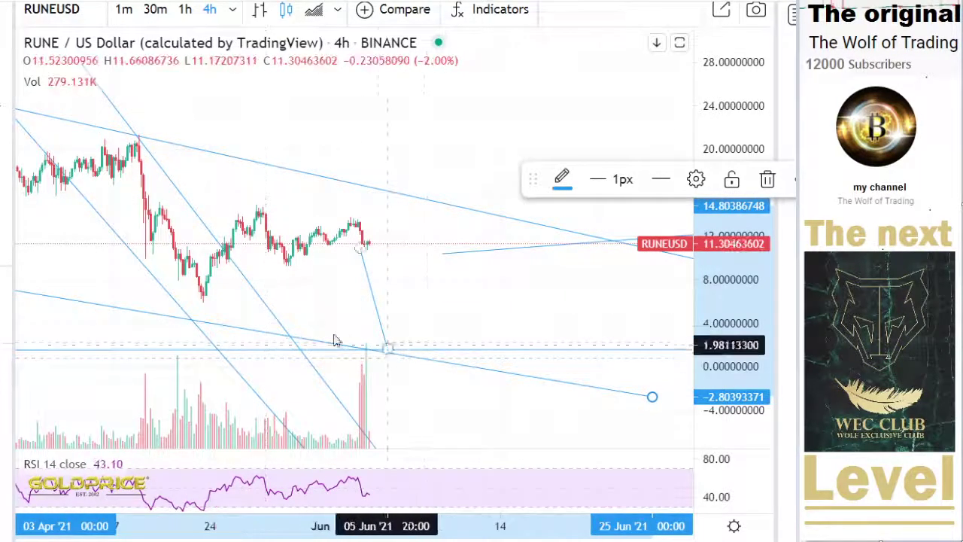
{"action": "left_click_drag", "start_coordinate": [706, 407], "coordinate": [708, 348]}
{"action": "left_click_drag", "start_coordinate": [524, 325], "coordinate": [547, 303]}
{"action": "scroll", "coordinate": [471, 327], "scroll_direction": "up", "scroll_amount": 2}
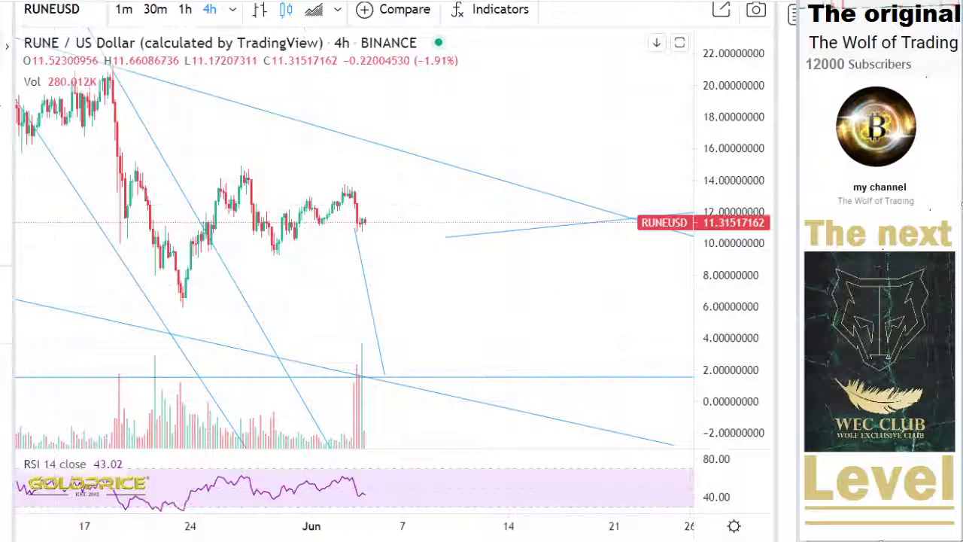
{"action": "left_click", "coordinate": [6, 46]}
{"action": "left_click", "coordinate": [47, 45]}
{"action": "left_click", "coordinate": [370, 221]}
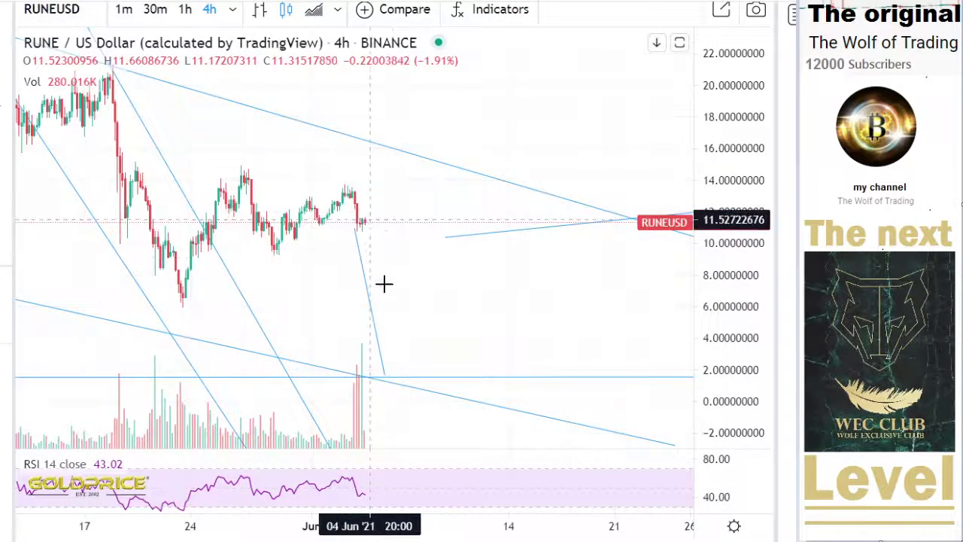
{"action": "left_click", "coordinate": [379, 303]}
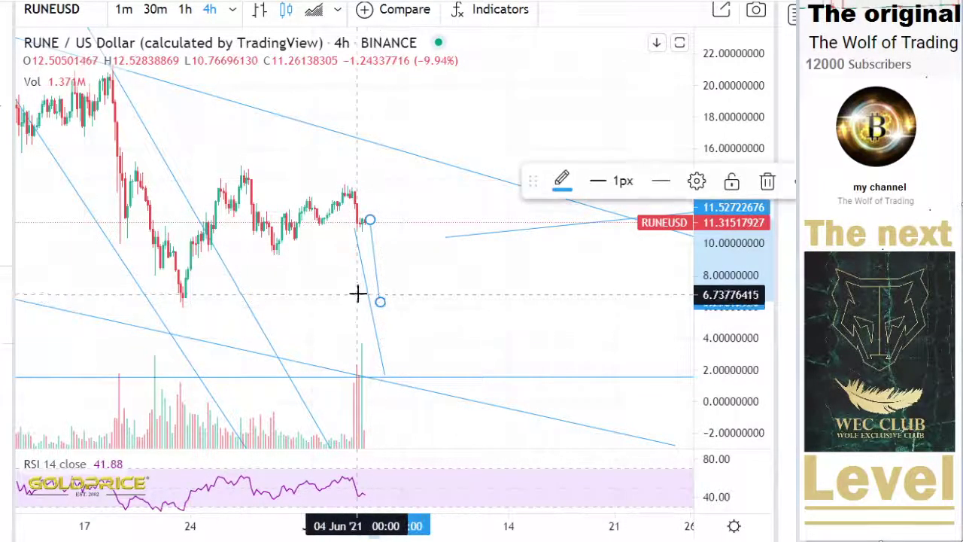
Step: Reshape the earlier projected drop line into a rebound from about 6.43 on 5 Jun '21 up to about 9.80
{"action": "left_click", "coordinate": [400, 291]}
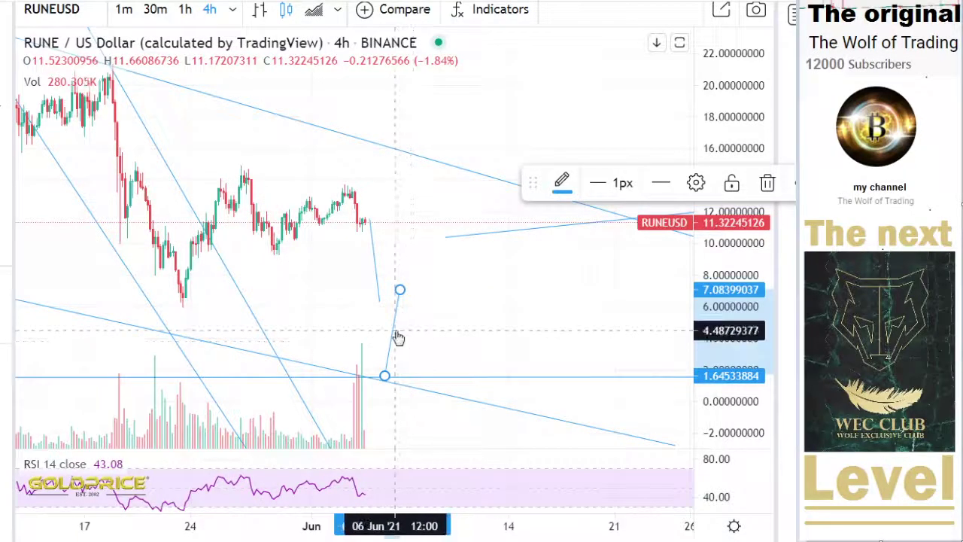
{"action": "left_click_drag", "start_coordinate": [395, 330], "coordinate": [396, 254]}
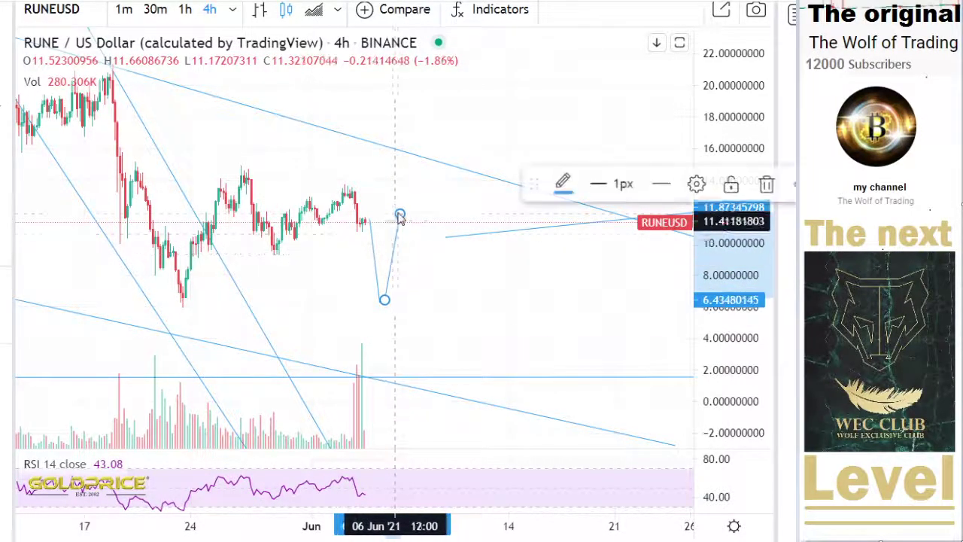
{"action": "left_click_drag", "start_coordinate": [400, 214], "coordinate": [400, 246]}
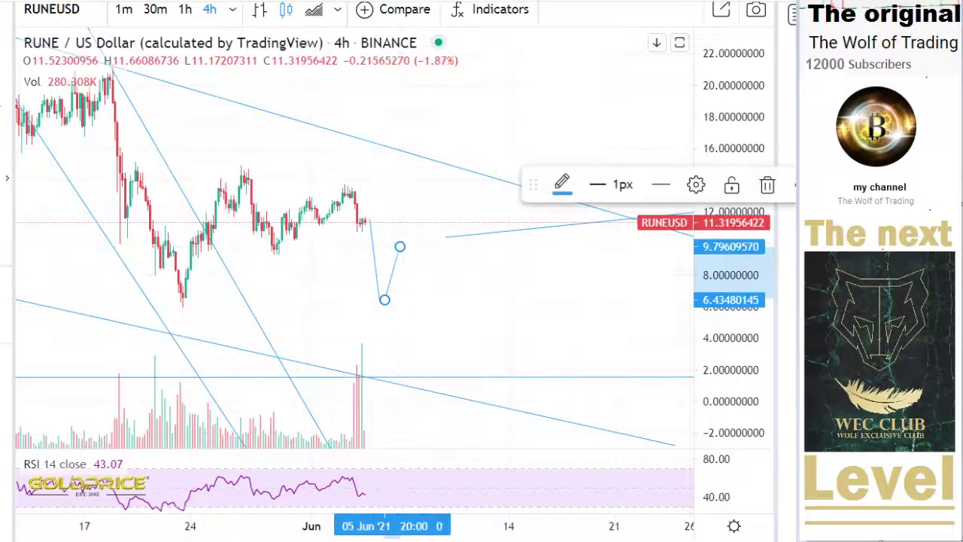
Step: Draw a falling trend line from the rebound's peak at about 9.85 on 7 Jun '21 to about 6.56 on 9 Jun '21
{"action": "left_click", "coordinate": [6, 47]}
{"action": "left_click", "coordinate": [53, 41]}
{"action": "left_click", "coordinate": [405, 245]}
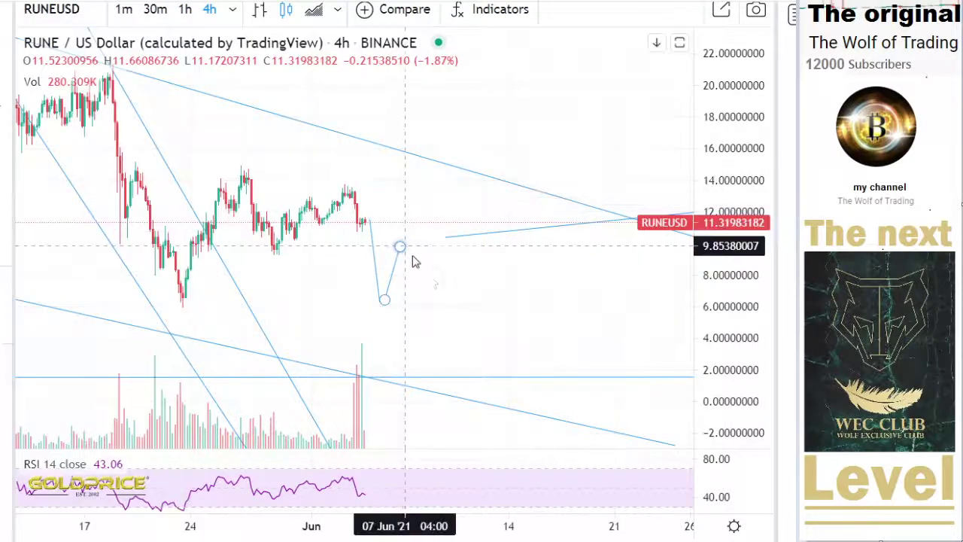
{"action": "left_click", "coordinate": [446, 298]}
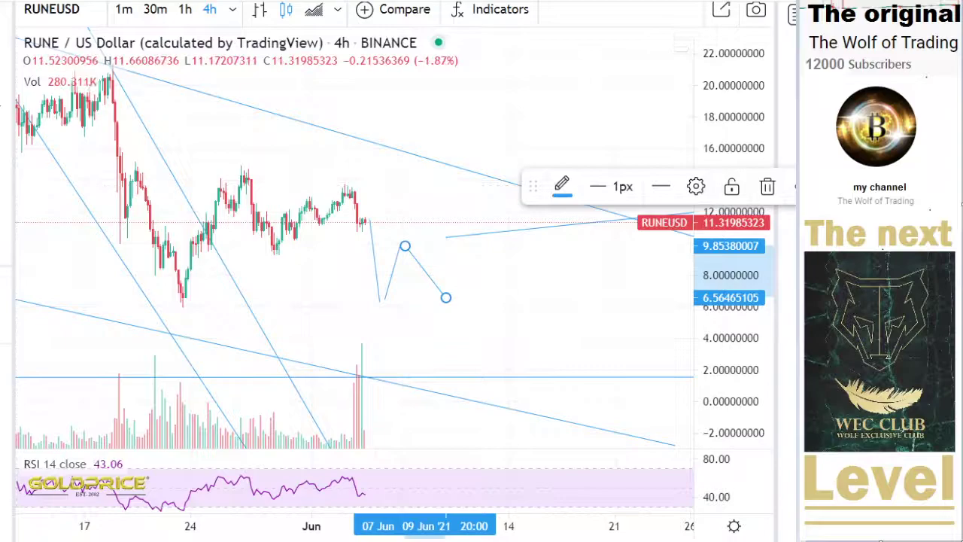
Step: Draw a second rebound line from the new low at about 6.56 on 10 Jun '21 up to about 9.91
{"action": "left_click", "coordinate": [7, 46]}
{"action": "left_click", "coordinate": [68, 45]}
{"action": "left_click", "coordinate": [448, 297]}
{"action": "left_click", "coordinate": [447, 298]}
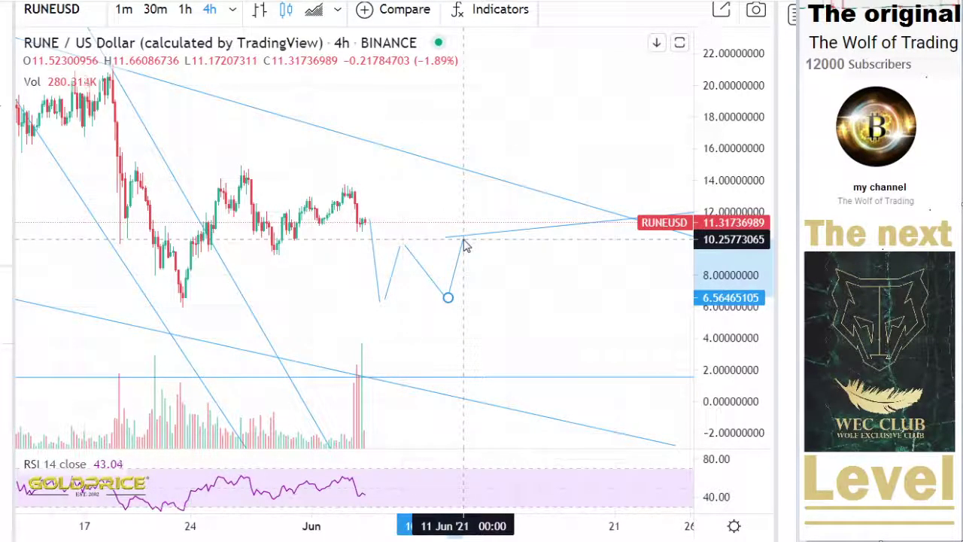
{"action": "left_click", "coordinate": [460, 244]}
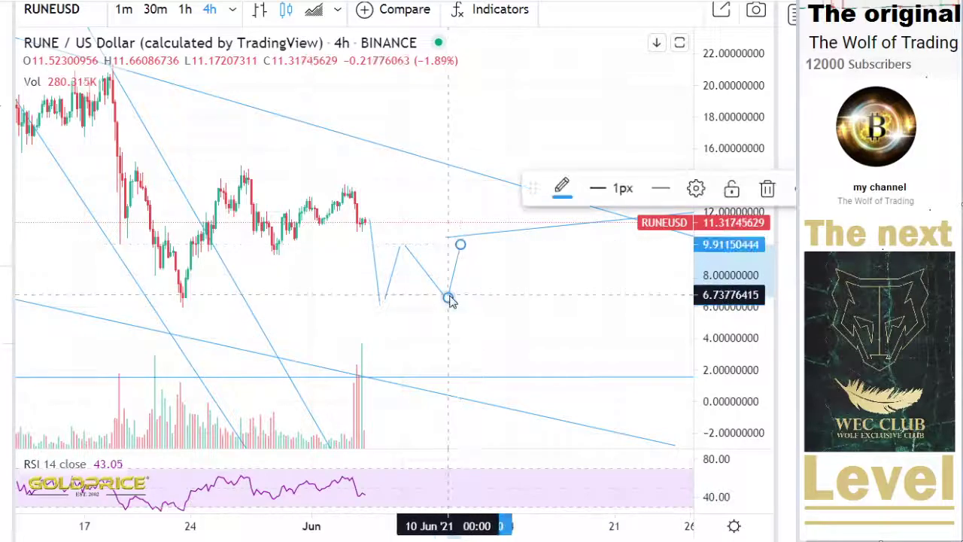
Step: Lower the projected zigzag to about 6.22 at its first low, 8.8 at its middle peak and 5.4 at its second low
{"action": "left_click_drag", "start_coordinate": [380, 301], "coordinate": [383, 304]}
{"action": "left_click", "coordinate": [383, 305]}
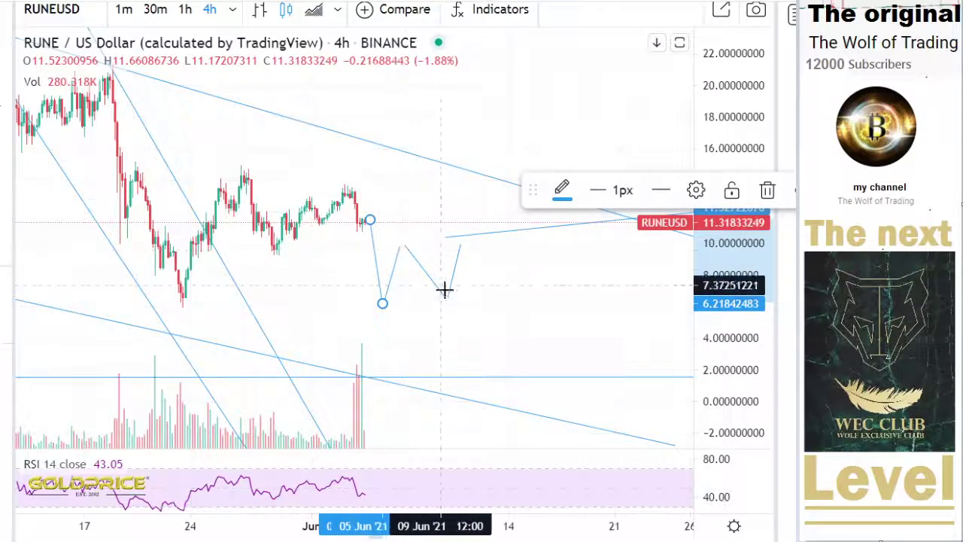
{"action": "left_click", "coordinate": [405, 262]}
{"action": "left_click_drag", "start_coordinate": [403, 261], "coordinate": [420, 288]}
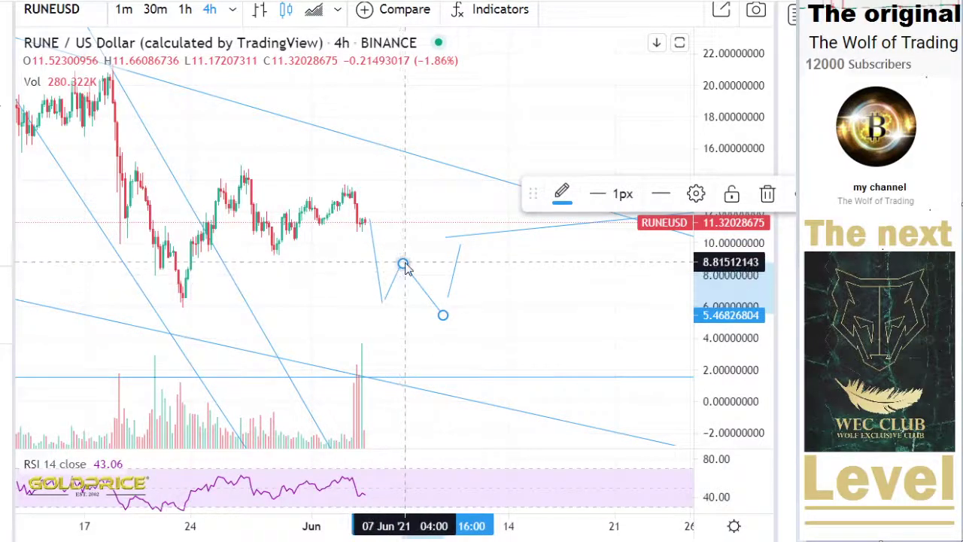
{"action": "left_click_drag", "start_coordinate": [450, 303], "coordinate": [445, 317]}
{"action": "left_click_drag", "start_coordinate": [457, 276], "coordinate": [441, 283]}
Step: Draw a rising trend line from about 5.64 on 22 May '21 to mid-June and lower the last rebound's end to about 7.03
{"action": "left_click", "coordinate": [7, 47]}
{"action": "left_click", "coordinate": [71, 45]}
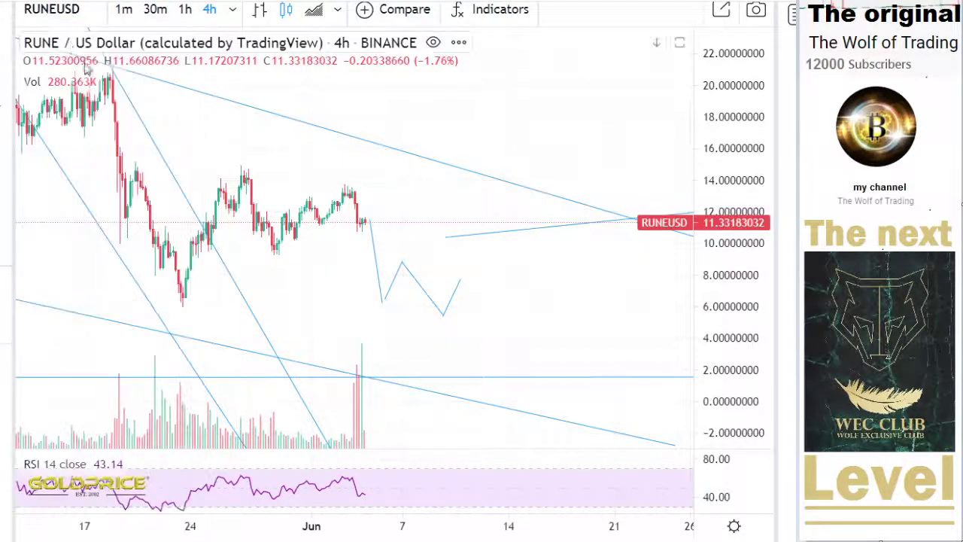
{"action": "left_click", "coordinate": [164, 312]}
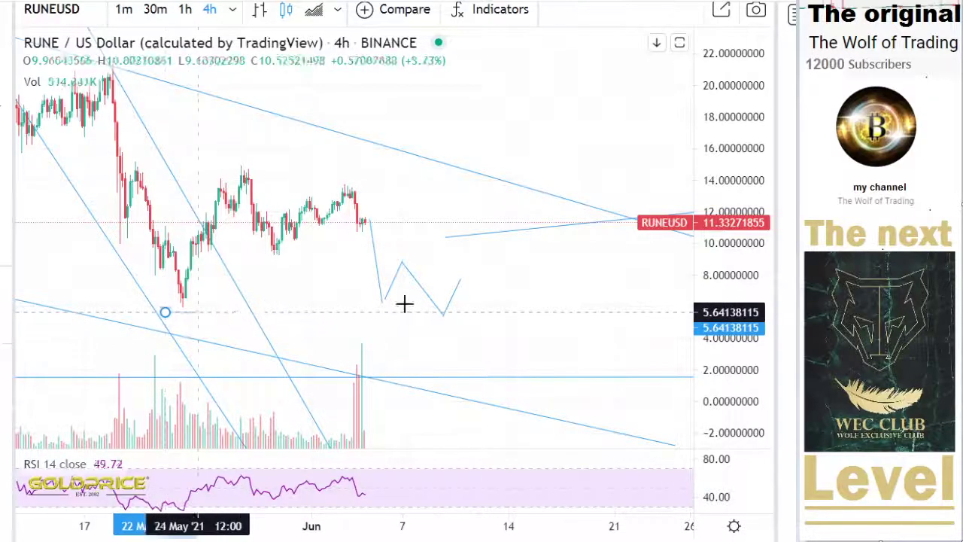
{"action": "left_click", "coordinate": [550, 280]}
{"action": "left_click_drag", "start_coordinate": [460, 280], "coordinate": [466, 290]}
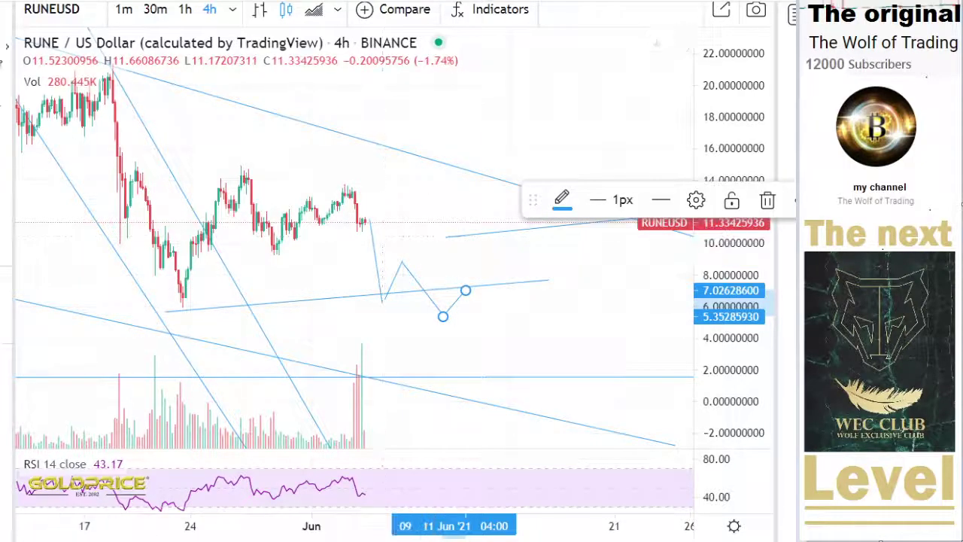
Step: Draw a steep final drop from the last rebound at about 7.14 to about 1.89 on 11 Jun '21, near the horizontal support line
{"action": "left_click", "coordinate": [7, 46]}
{"action": "left_click", "coordinate": [37, 46]}
{"action": "left_click", "coordinate": [463, 289]}
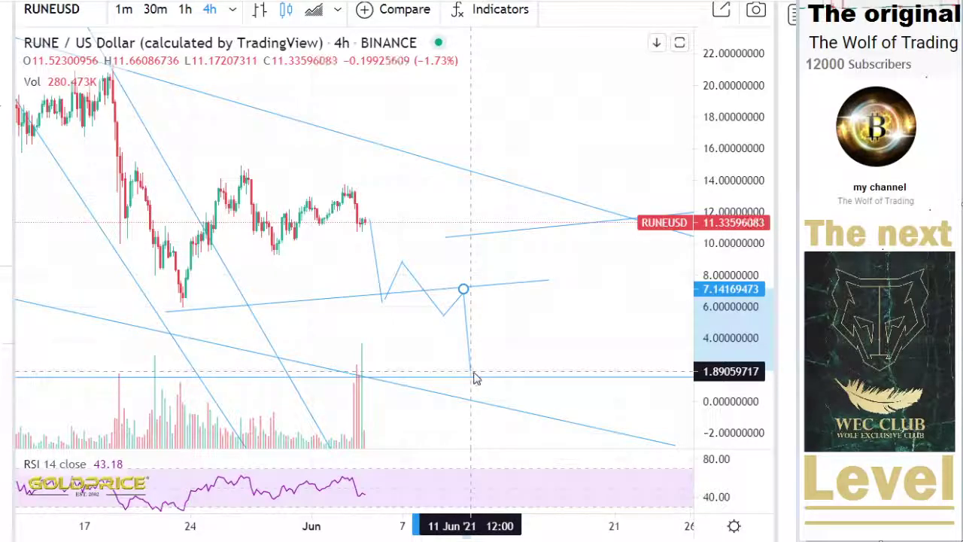
{"action": "left_click", "coordinate": [473, 371]}
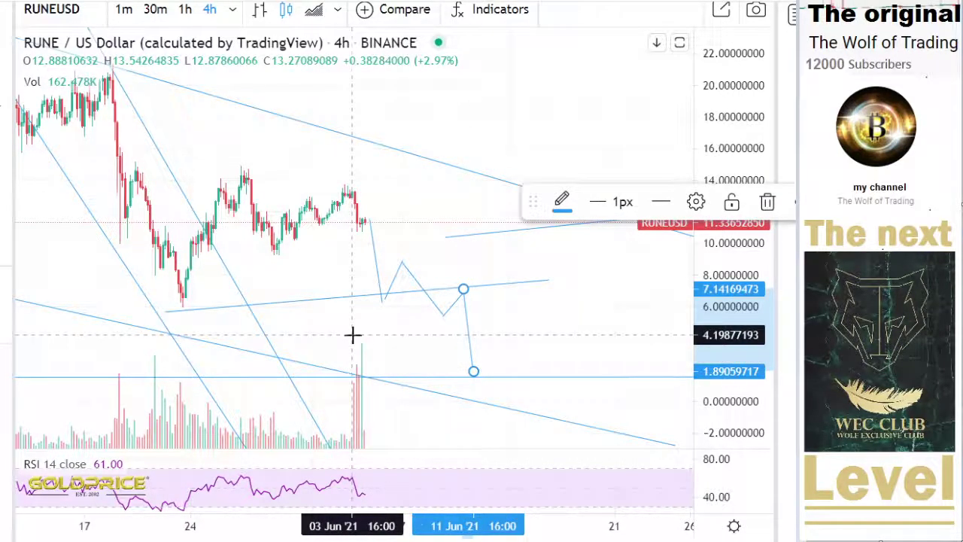
Step: Draw a rising recovery line from about 1.42 on 13 Jun '21 near the horizontal support up to about 12.74 on 25 Jun '21
{"action": "scroll", "coordinate": [353, 335], "scroll_direction": "down", "scroll_amount": 5}
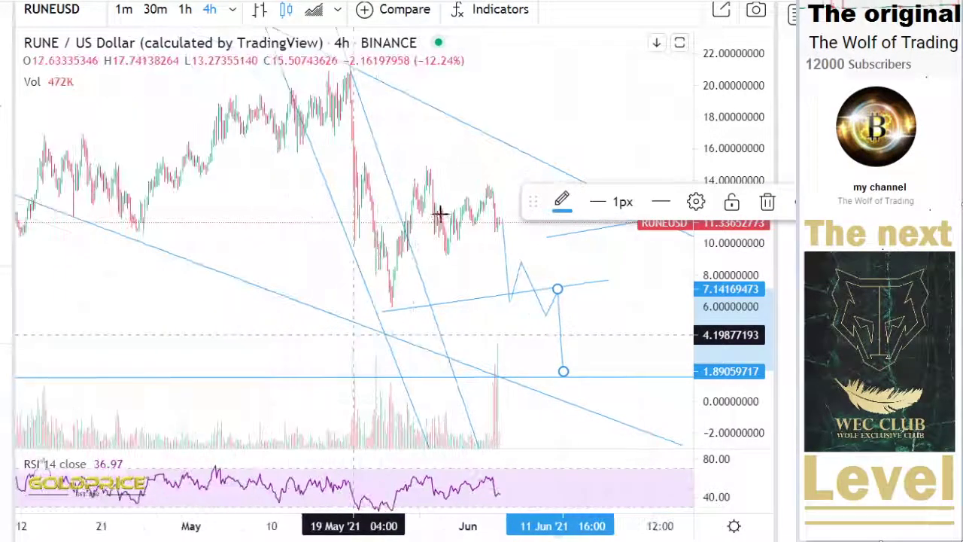
{"action": "left_click_drag", "start_coordinate": [600, 93], "coordinate": [445, 139]}
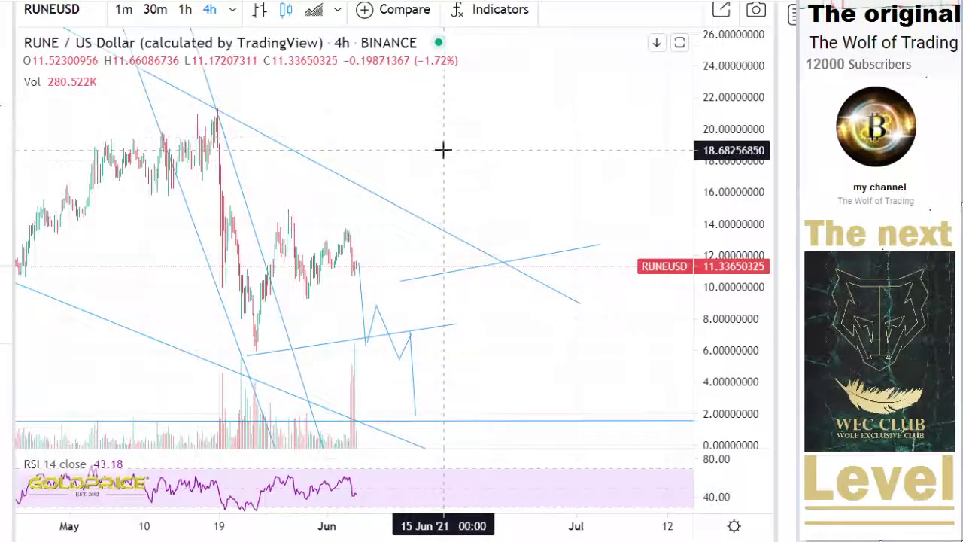
{"action": "scroll", "coordinate": [443, 151], "scroll_direction": "down", "scroll_amount": 8}
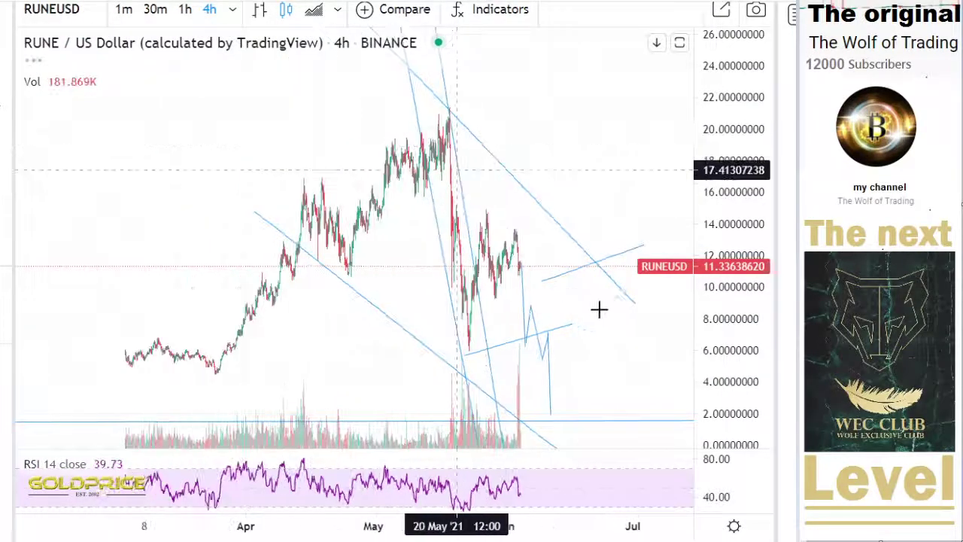
{"action": "left_click_drag", "start_coordinate": [703, 323], "coordinate": [701, 384]}
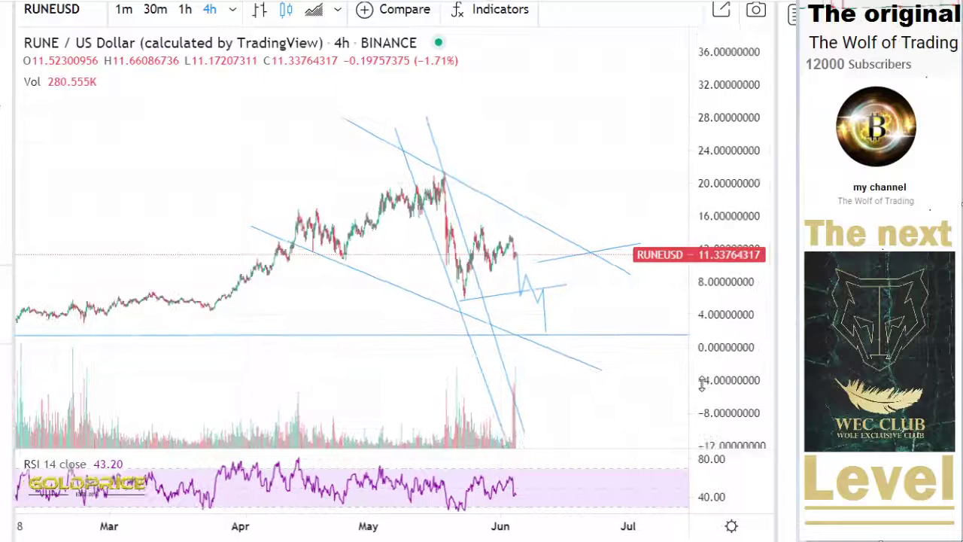
{"action": "left_click", "coordinate": [6, 46]}
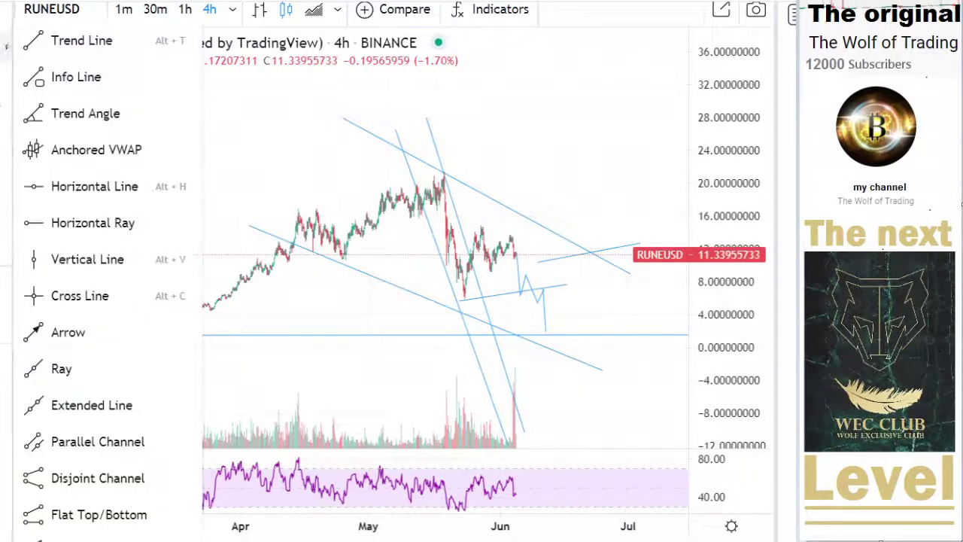
{"action": "left_click", "coordinate": [124, 43]}
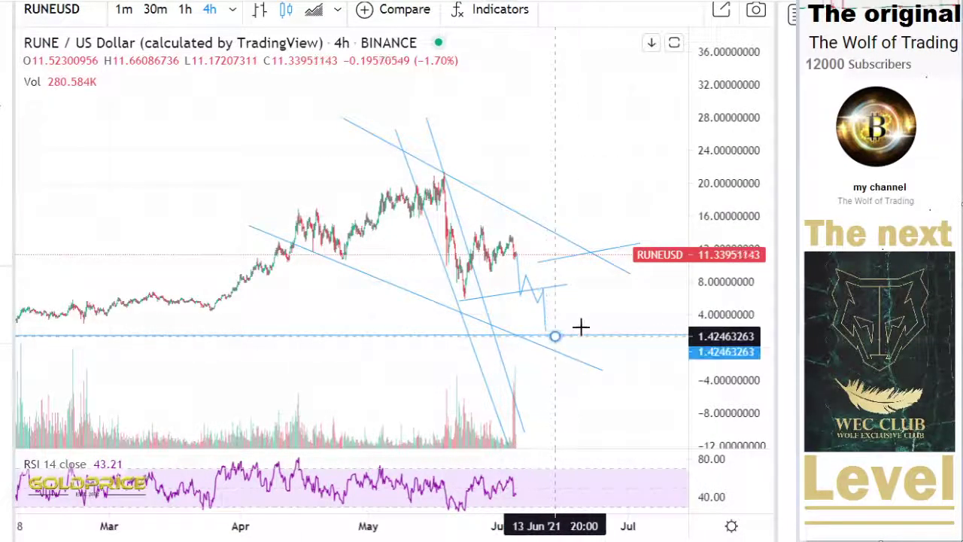
{"action": "left_click", "coordinate": [555, 336]}
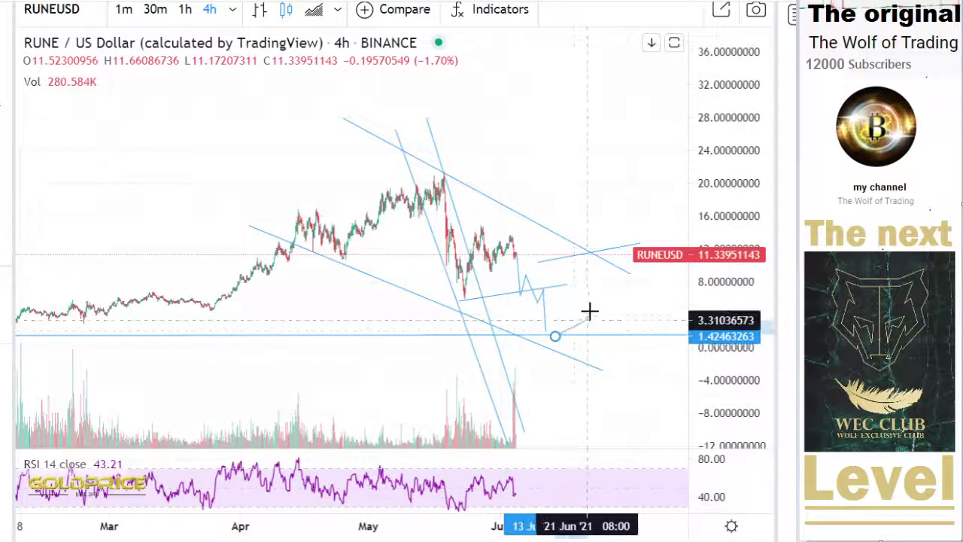
{"action": "left_click", "coordinate": [604, 256]}
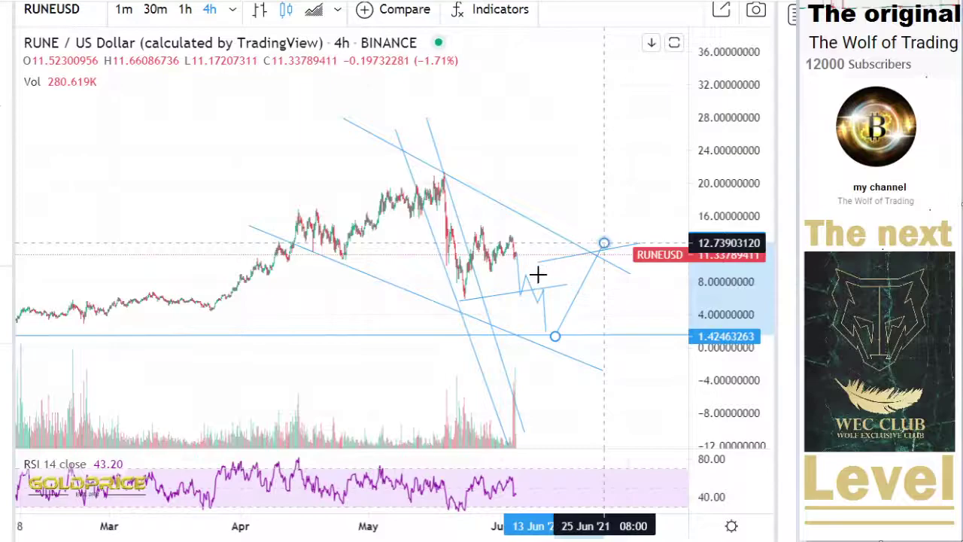
Step: Draw a pullback from about 13.29 on 25 Jun '21 to 9.19 on 9 Jul '21, plus a rise from about 8.86 ending 16 Jul '21
{"action": "left_click_drag", "start_coordinate": [398, 374], "coordinate": [299, 383]}
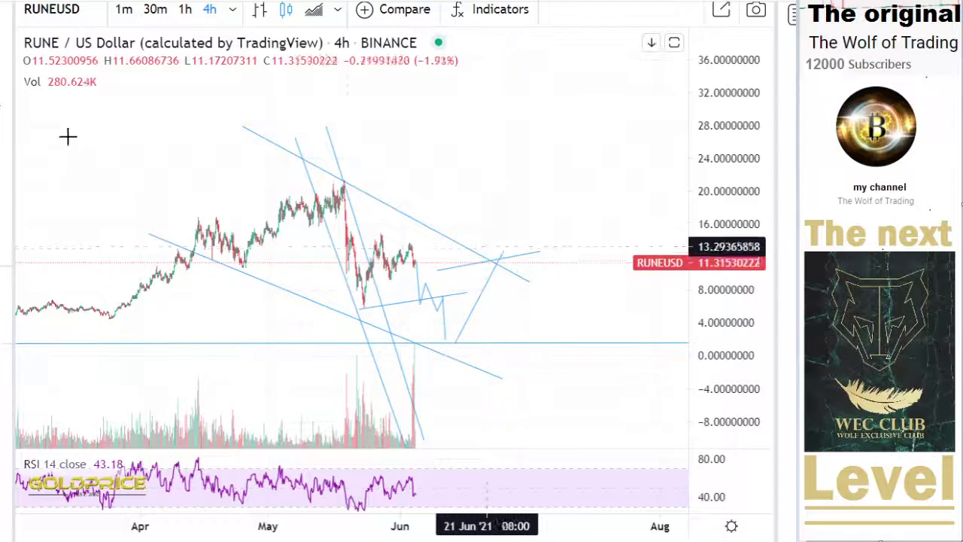
{"action": "left_click", "coordinate": [6, 47]}
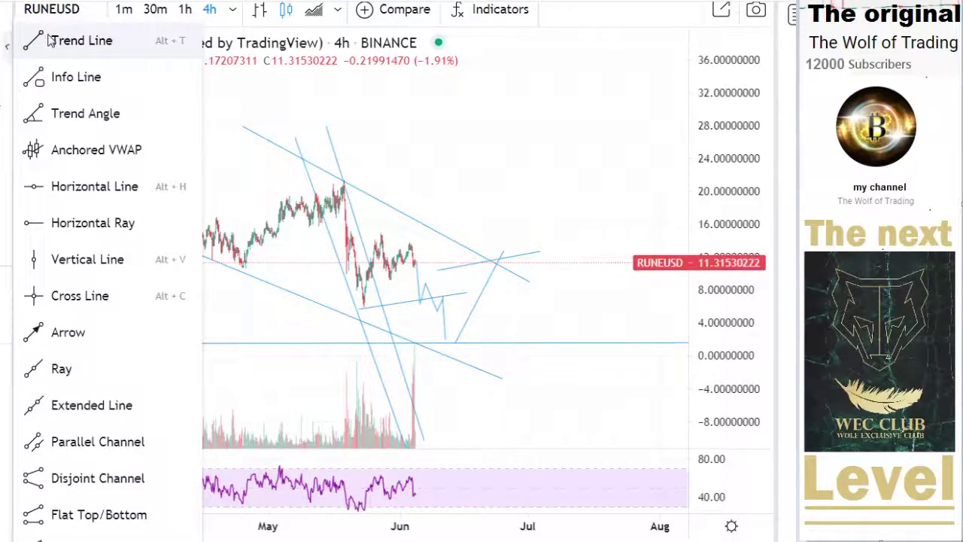
{"action": "left_click", "coordinate": [49, 40]}
{"action": "left_click", "coordinate": [504, 250]}
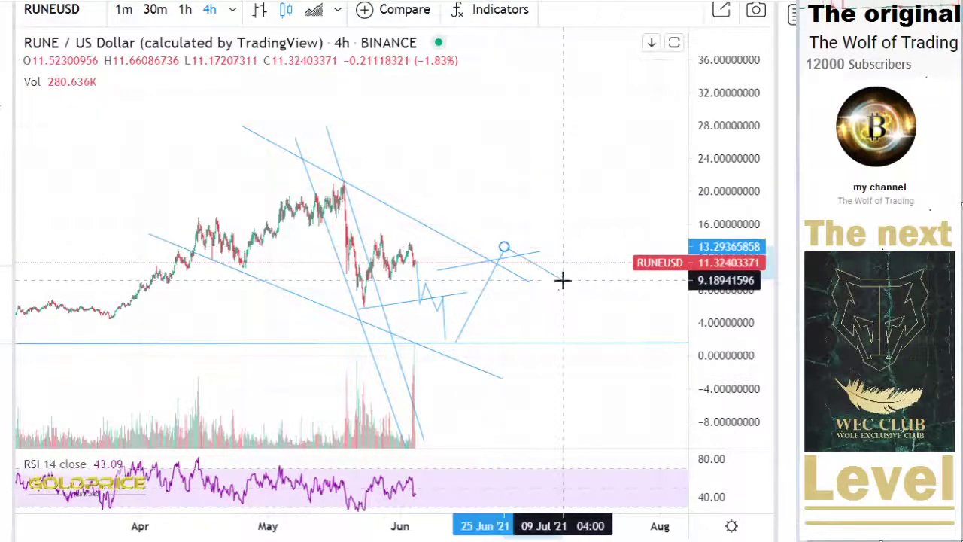
{"action": "left_click", "coordinate": [564, 280]}
{"action": "left_click", "coordinate": [7, 46]}
{"action": "left_click", "coordinate": [5, 48]}
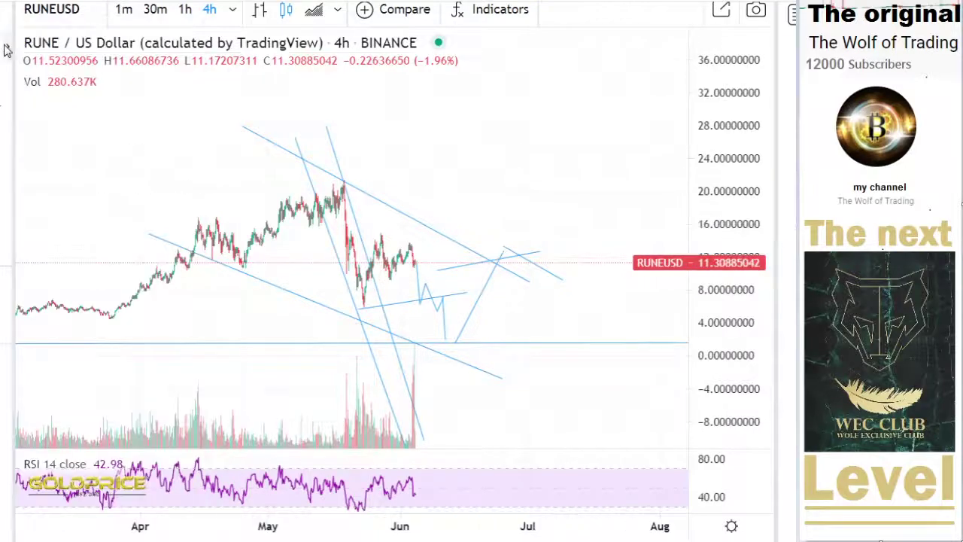
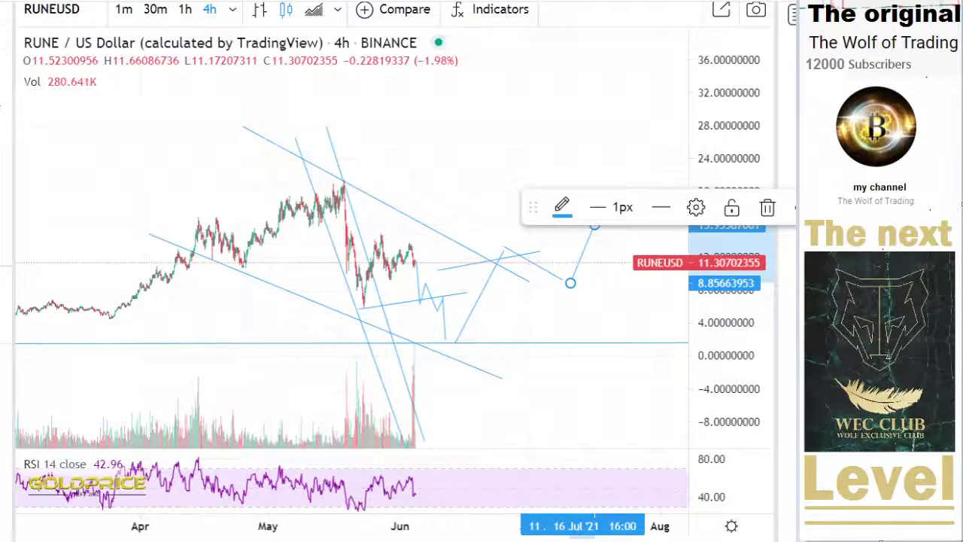
Step: Set the RUNEUSD chart to the 1-day interval and examine the price history from 2020 to the May 2021 peak
{"action": "left_click", "coordinate": [233, 9]}
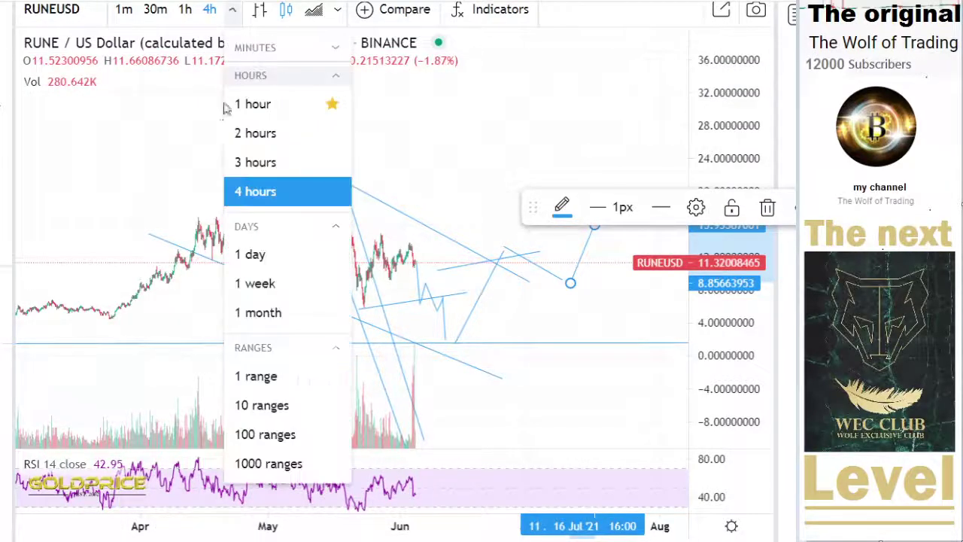
{"action": "left_click", "coordinate": [259, 254]}
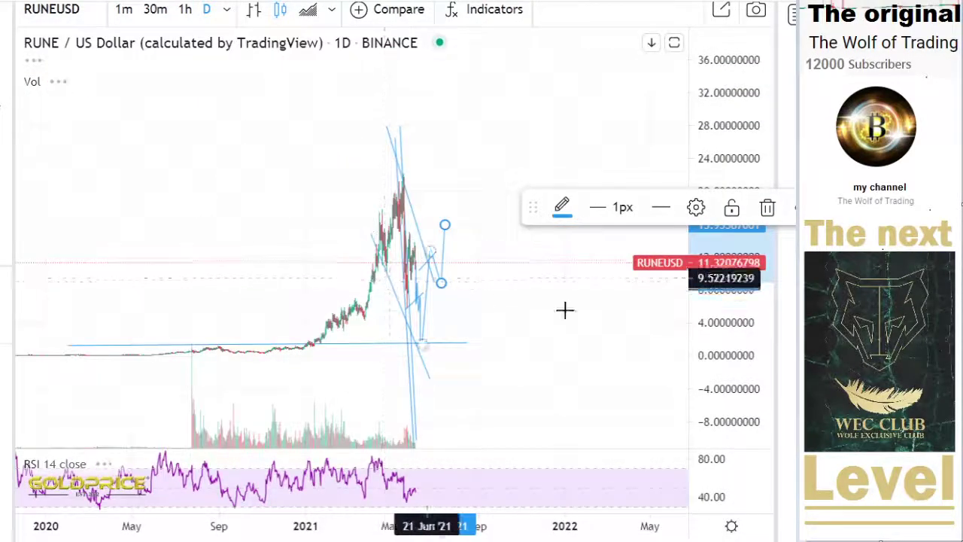
{"action": "left_click_drag", "start_coordinate": [718, 288], "coordinate": [714, 389]}
{"action": "left_click_drag", "start_coordinate": [541, 348], "coordinate": [461, 394]}
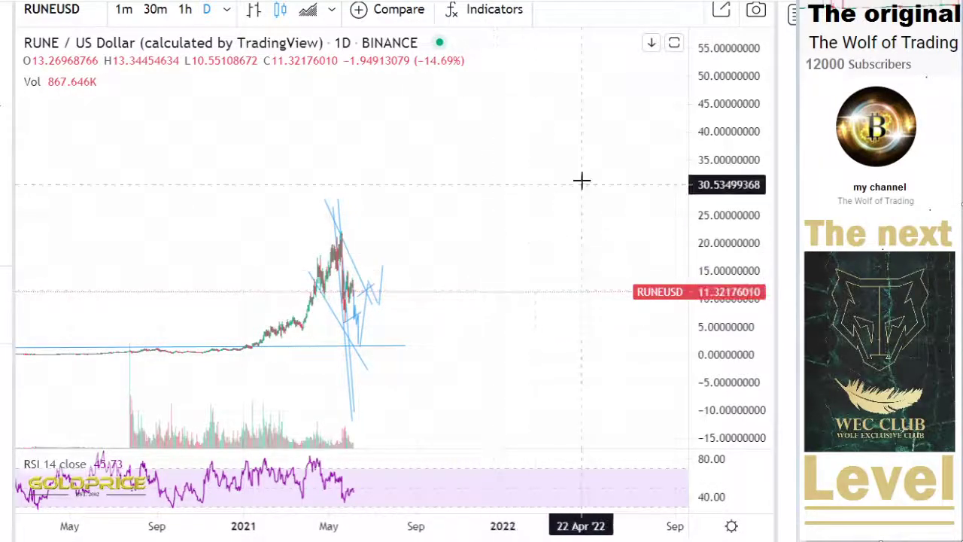
{"action": "left_click_drag", "start_coordinate": [728, 148], "coordinate": [728, 181]}
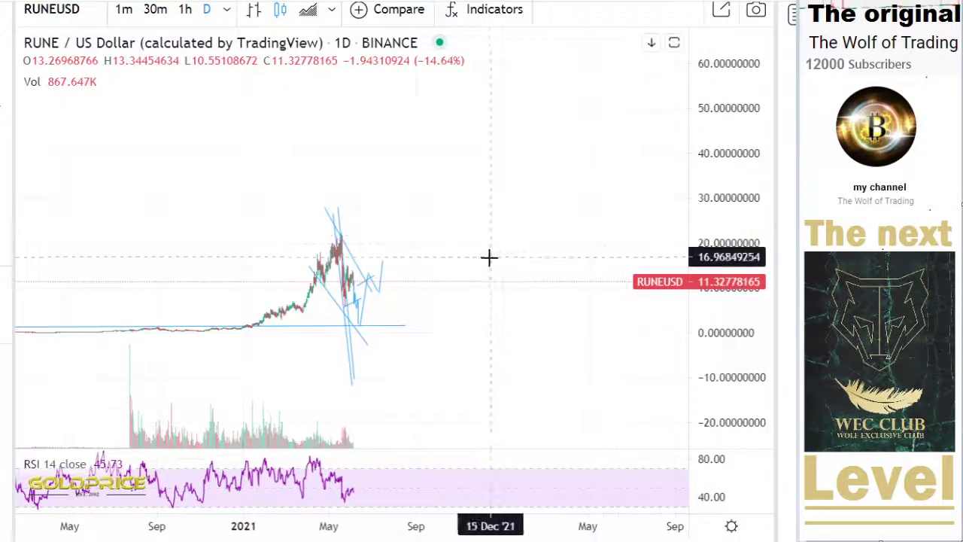
{"action": "left_click_drag", "start_coordinate": [467, 288], "coordinate": [451, 320]}
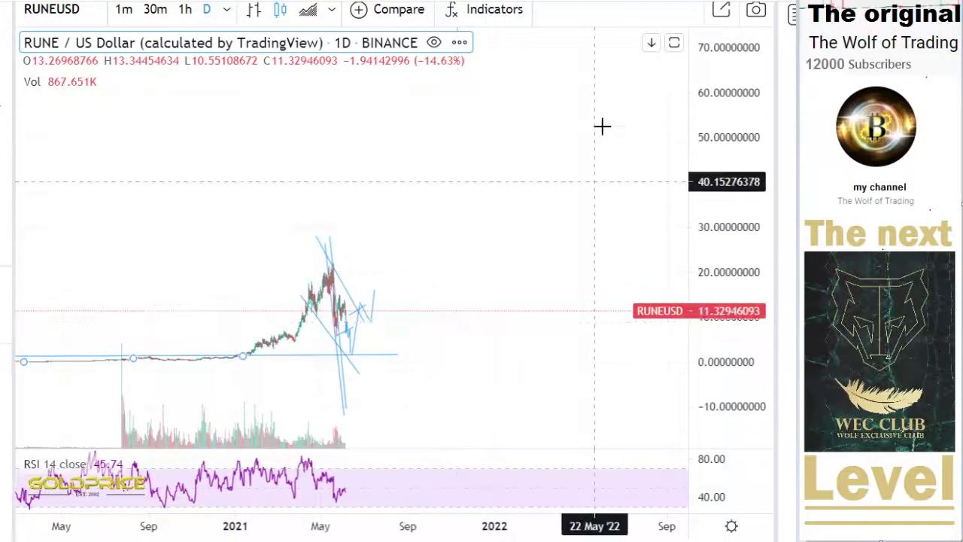
{"action": "left_click_drag", "start_coordinate": [698, 255], "coordinate": [695, 304]}
{"action": "left_click_drag", "start_coordinate": [510, 314], "coordinate": [506, 351]}
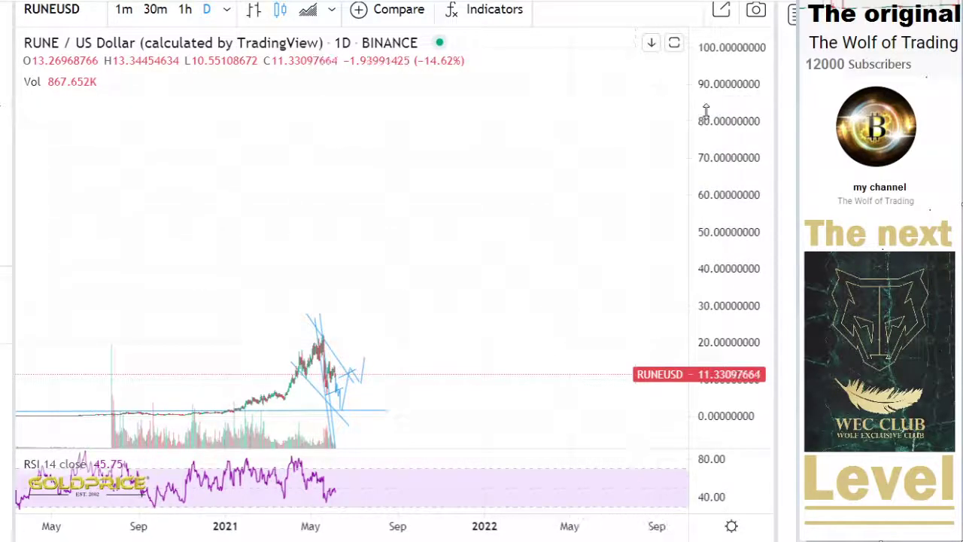
{"action": "left_click_drag", "start_coordinate": [728, 128], "coordinate": [728, 164]}
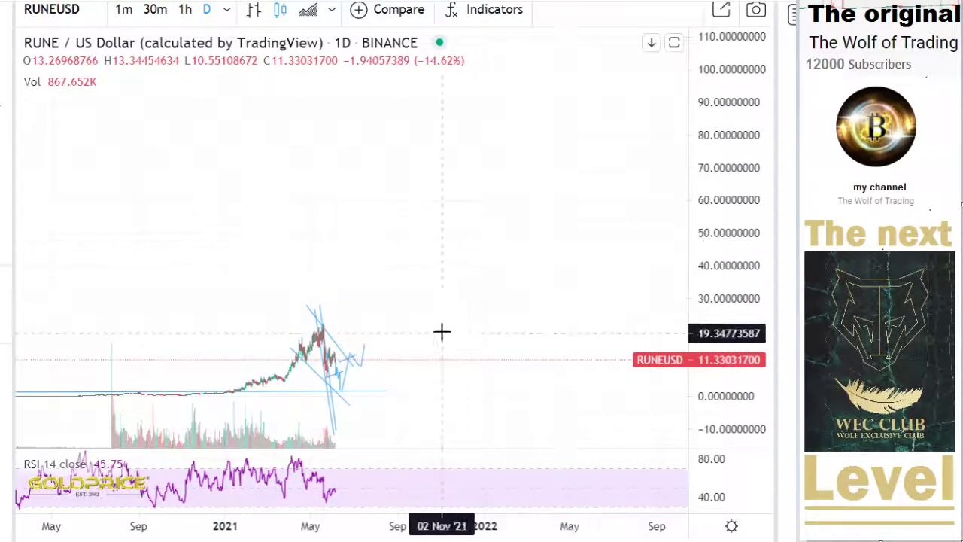
{"action": "left_click_drag", "start_coordinate": [572, 319], "coordinate": [682, 265]}
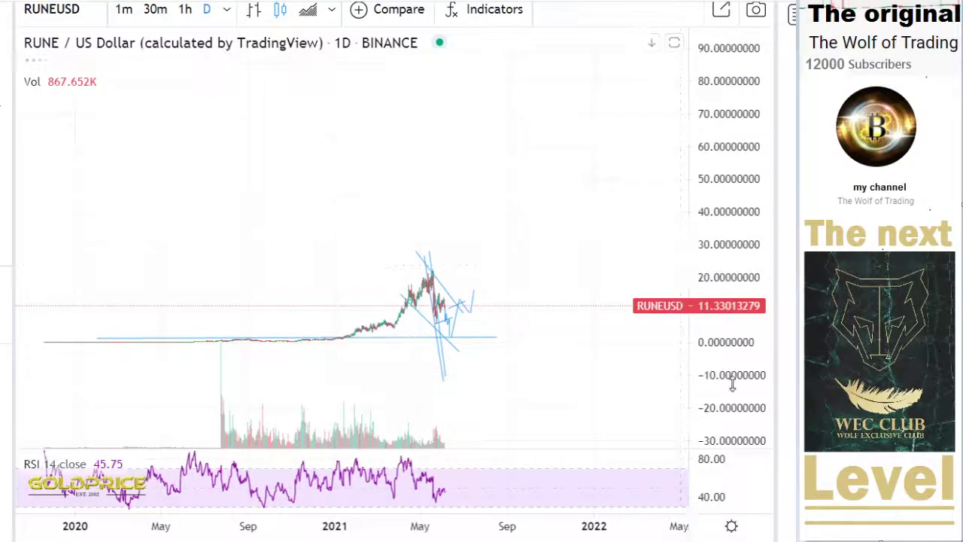
{"action": "left_click_drag", "start_coordinate": [729, 379], "coordinate": [694, 228]}
{"action": "left_click_drag", "start_coordinate": [618, 271], "coordinate": [651, 181]}
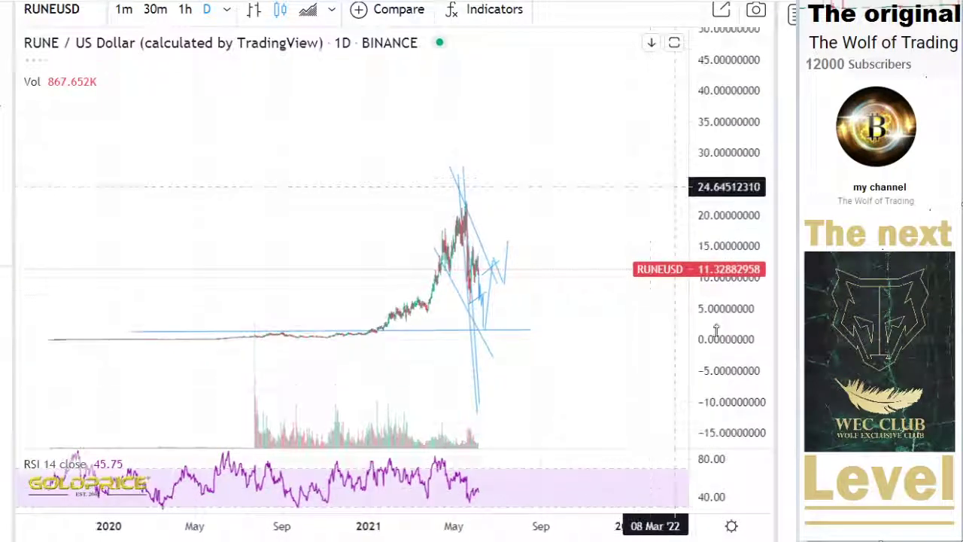
{"action": "left_click_drag", "start_coordinate": [717, 360], "coordinate": [663, 70]}
{"action": "left_click_drag", "start_coordinate": [579, 125], "coordinate": [585, 55]}
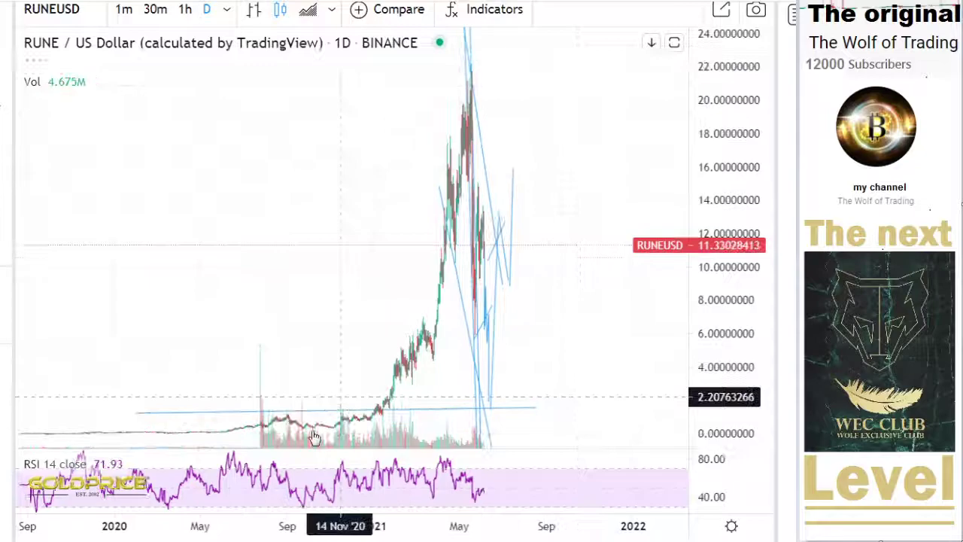
Step: Examine the falling channels and the projected recovery path on the daily chart against the higher price range above them
{"action": "left_click_drag", "start_coordinate": [604, 304], "coordinate": [592, 351]}
{"action": "left_click_drag", "start_coordinate": [714, 170], "coordinate": [470, 352]}
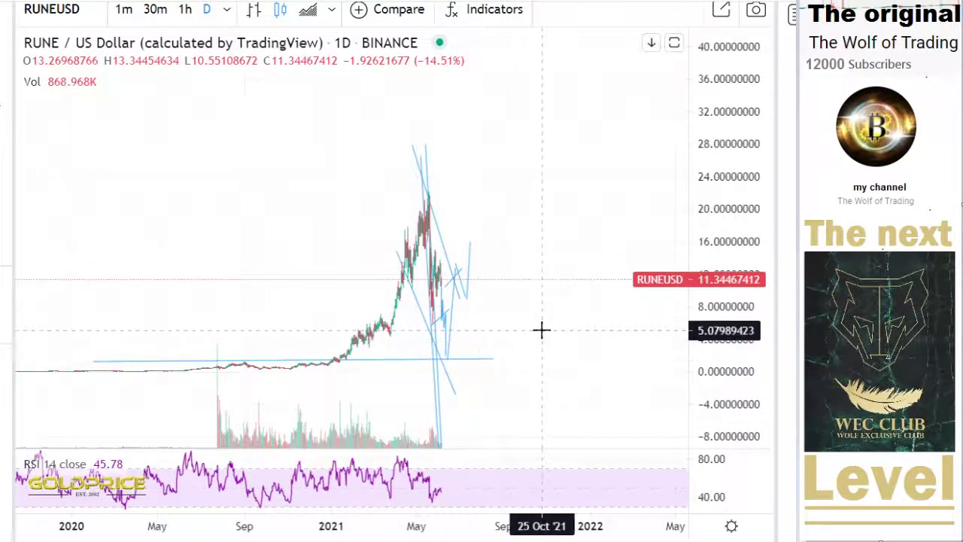
{"action": "left_click_drag", "start_coordinate": [542, 329], "coordinate": [403, 348]}
{"action": "left_click_drag", "start_coordinate": [752, 288], "coordinate": [705, 384]}
{"action": "left_click_drag", "start_coordinate": [405, 312], "coordinate": [445, 368]}
{"action": "left_click_drag", "start_coordinate": [720, 271], "coordinate": [721, 324]}
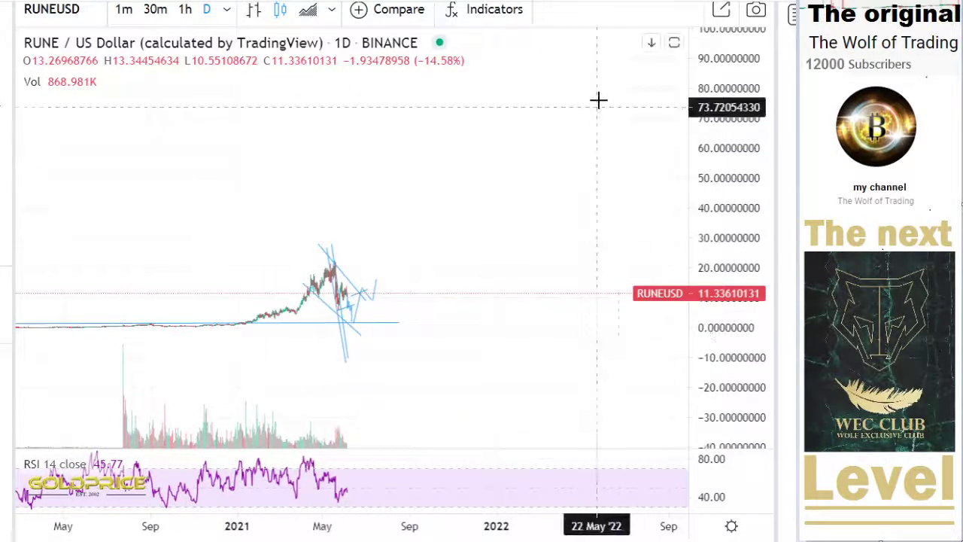
{"action": "left_click_drag", "start_coordinate": [700, 362], "coordinate": [700, 284]}
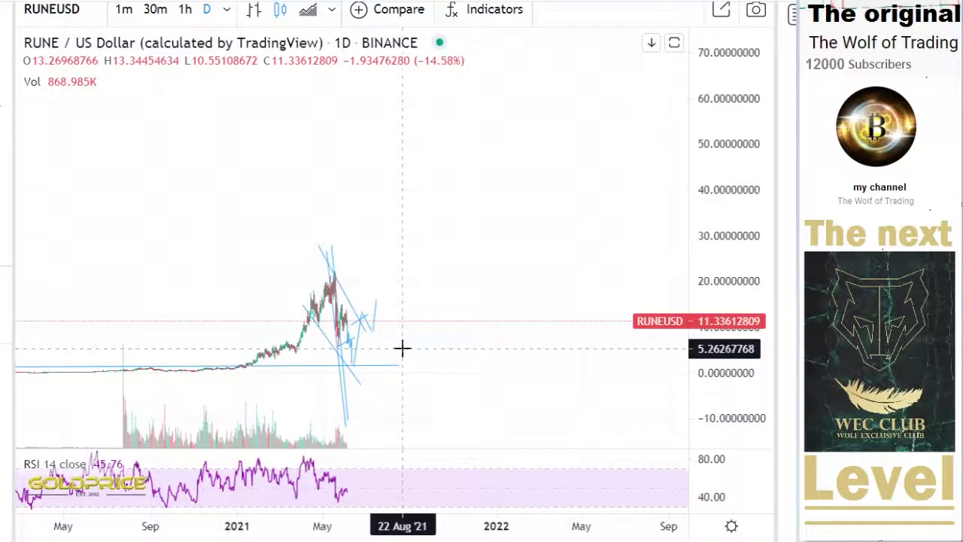
{"action": "scroll", "coordinate": [572, 274], "scroll_direction": "up", "scroll_amount": 5}
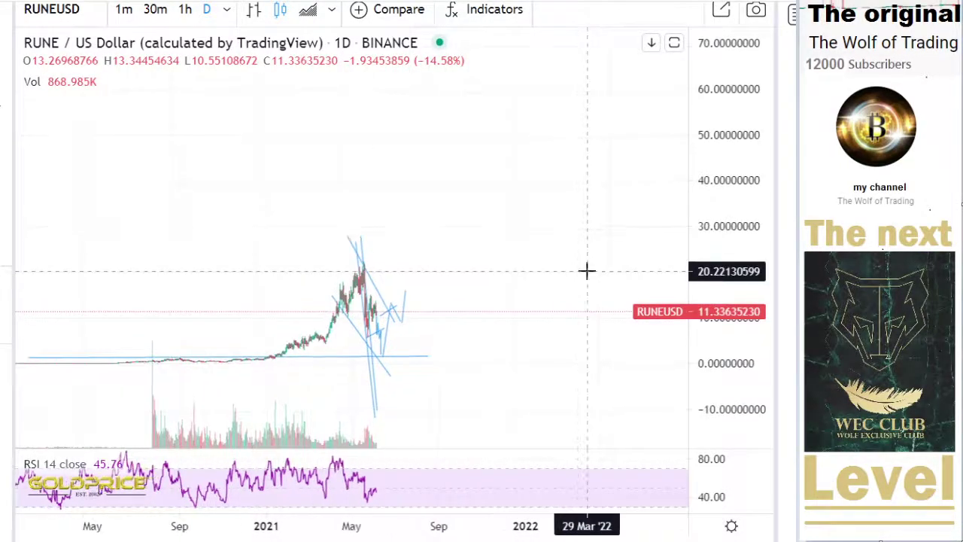
{"action": "left_click_drag", "start_coordinate": [713, 361], "coordinate": [709, 276]}
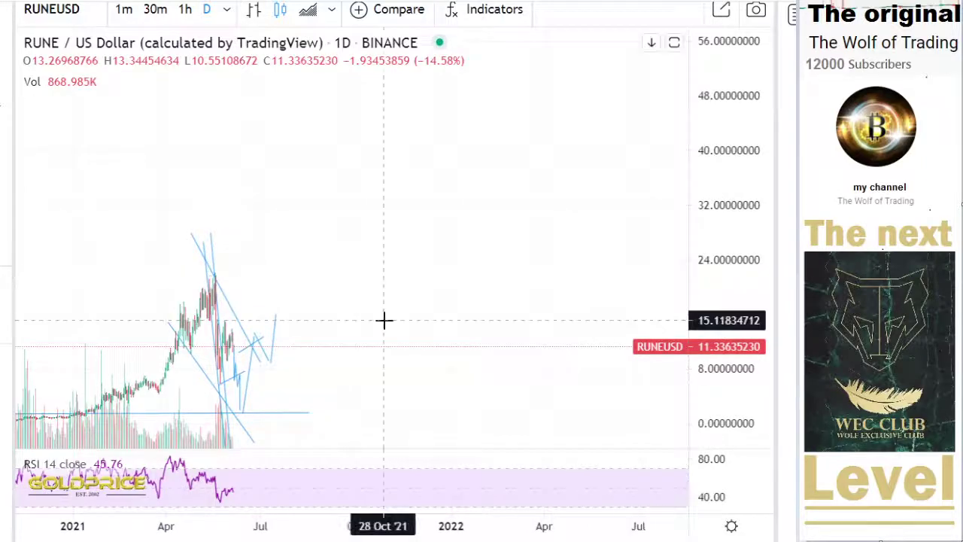
{"action": "scroll", "coordinate": [384, 320], "scroll_direction": "up", "scroll_amount": 2}
{"action": "left_click_drag", "start_coordinate": [401, 312], "coordinate": [549, 245]}
{"action": "scroll", "coordinate": [450, 288], "scroll_direction": "up", "scroll_amount": 4}
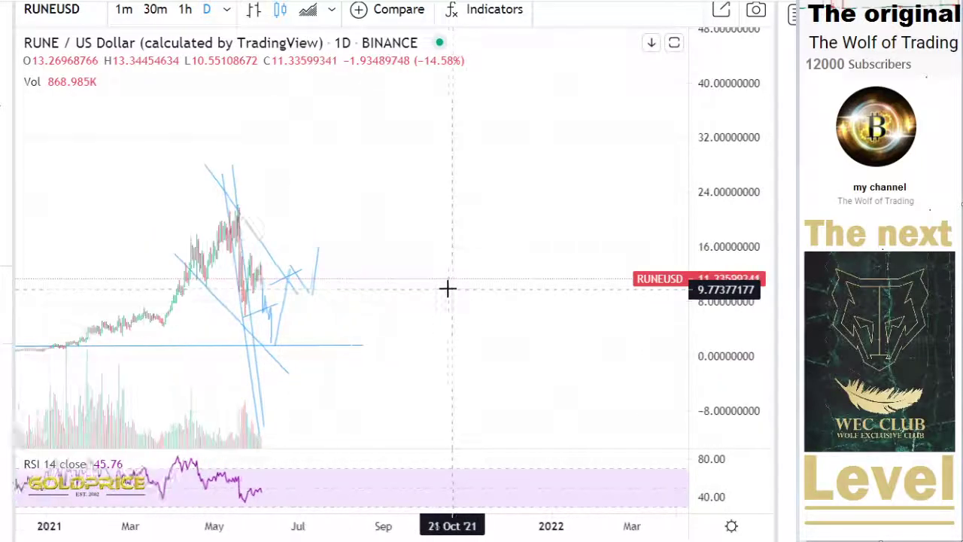
{"action": "scroll", "coordinate": [421, 271], "scroll_direction": "left", "scroll_amount": 3}
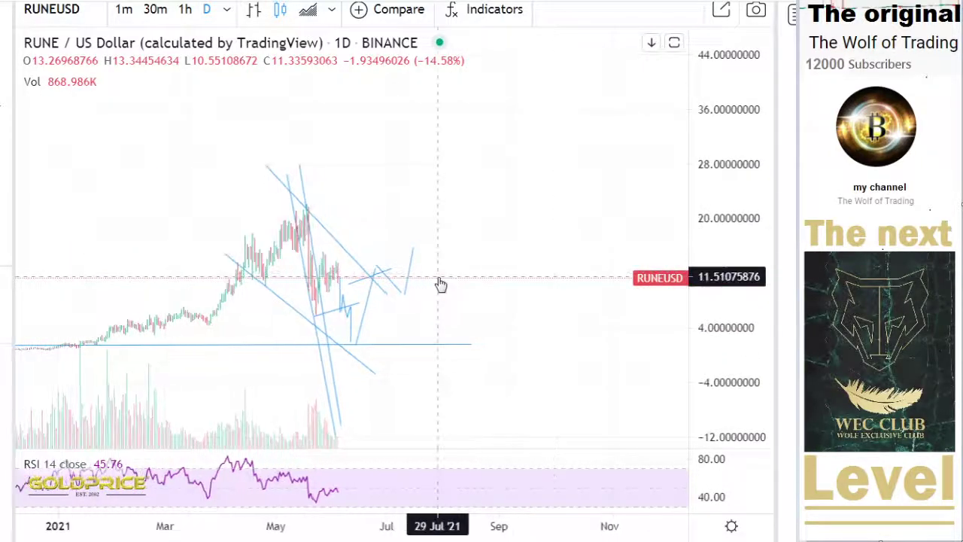
{"action": "scroll", "coordinate": [441, 283], "scroll_direction": "up", "scroll_amount": 3}
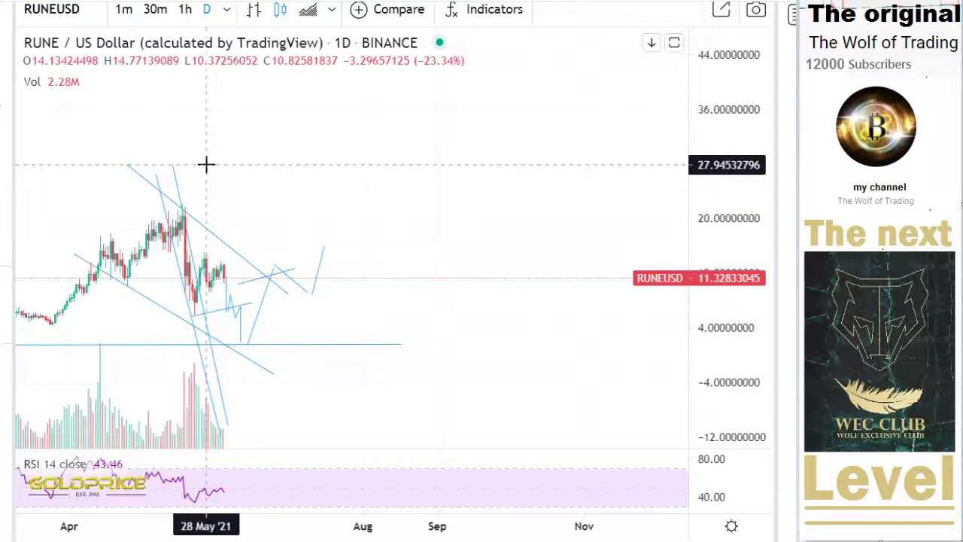
Step: Go to the BTCUSD chart, set it to the 4-hour interval and examine its falling channel and projected drop
{"action": "scroll", "coordinate": [384, 206], "scroll_direction": "down", "scroll_amount": 4}
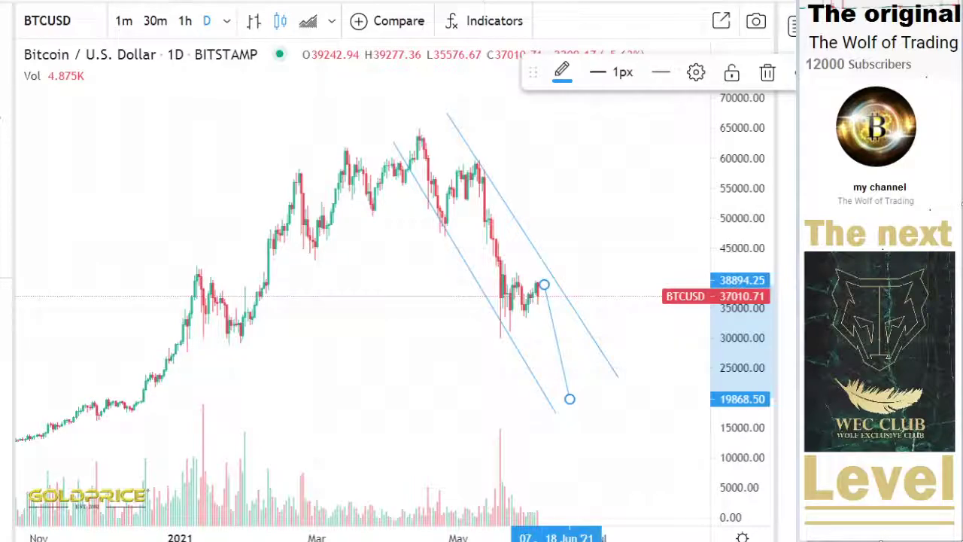
{"action": "left_click", "coordinate": [487, 350]}
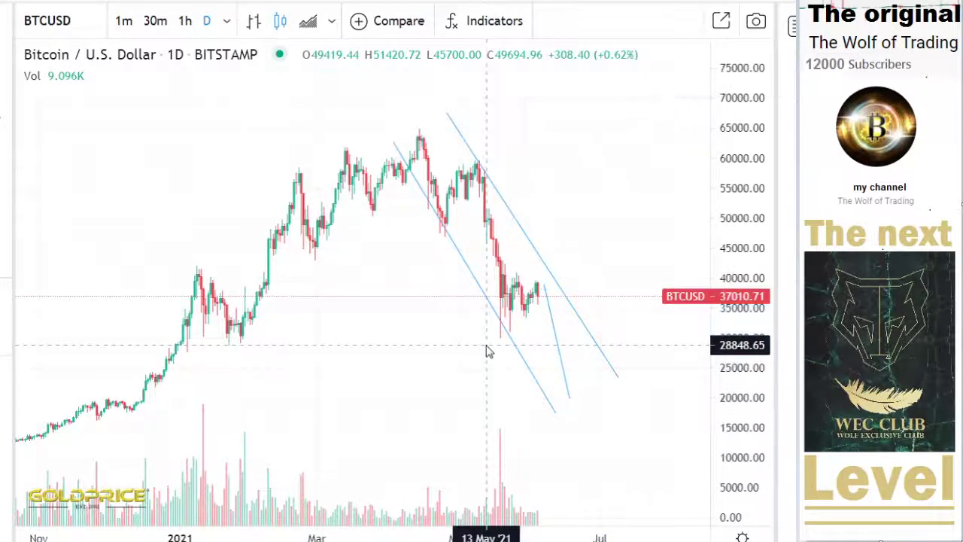
{"action": "scroll", "coordinate": [487, 349], "scroll_direction": "up", "scroll_amount": 5}
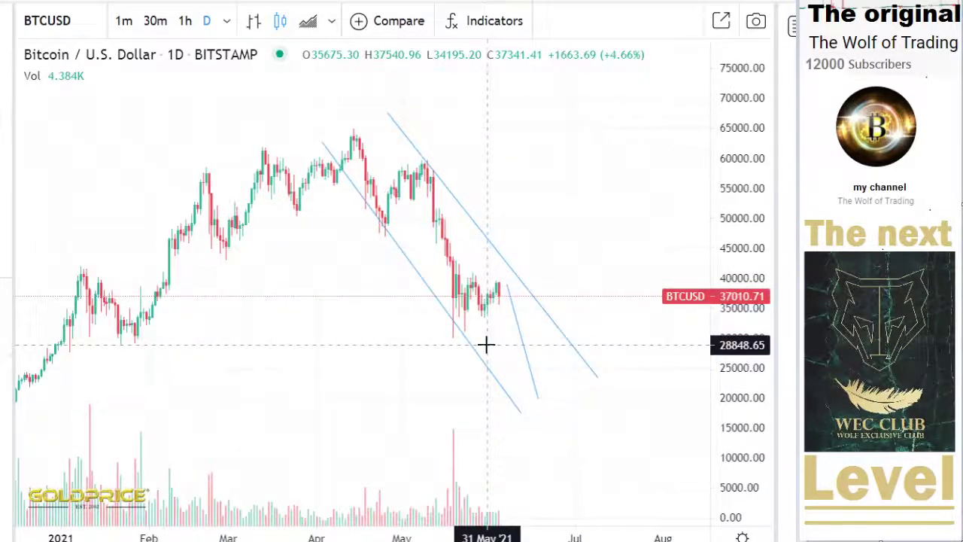
{"action": "left_click", "coordinate": [224, 23]}
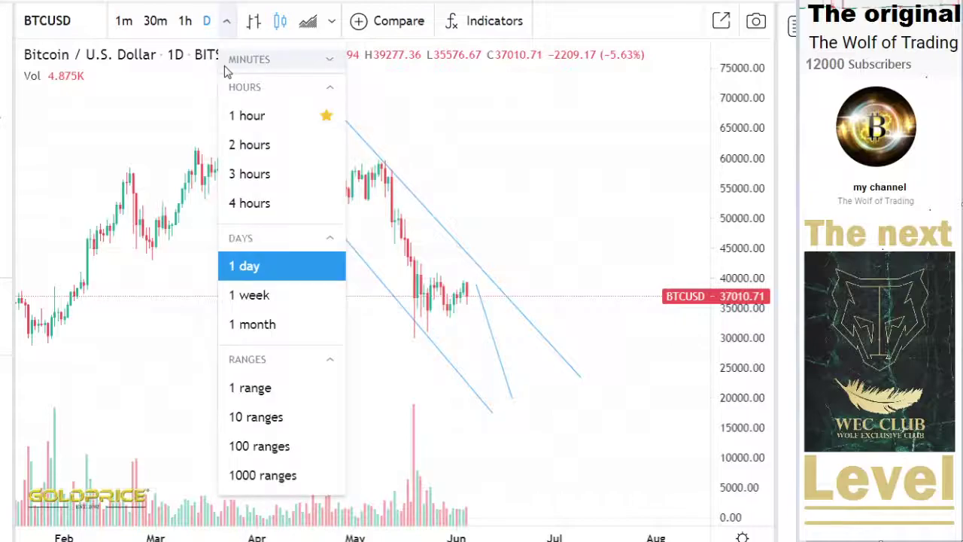
{"action": "left_click", "coordinate": [267, 199]}
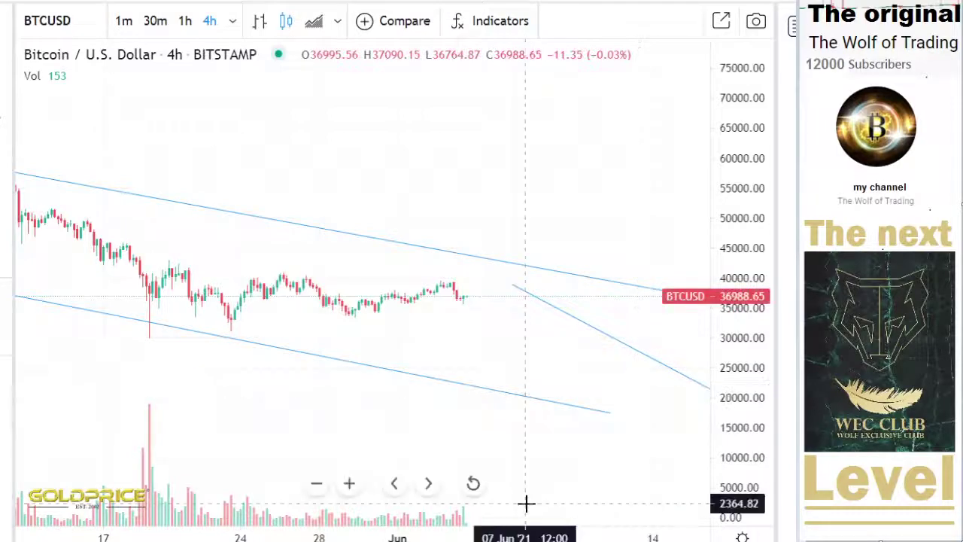
{"action": "left_click_drag", "start_coordinate": [728, 428], "coordinate": [728, 295]}
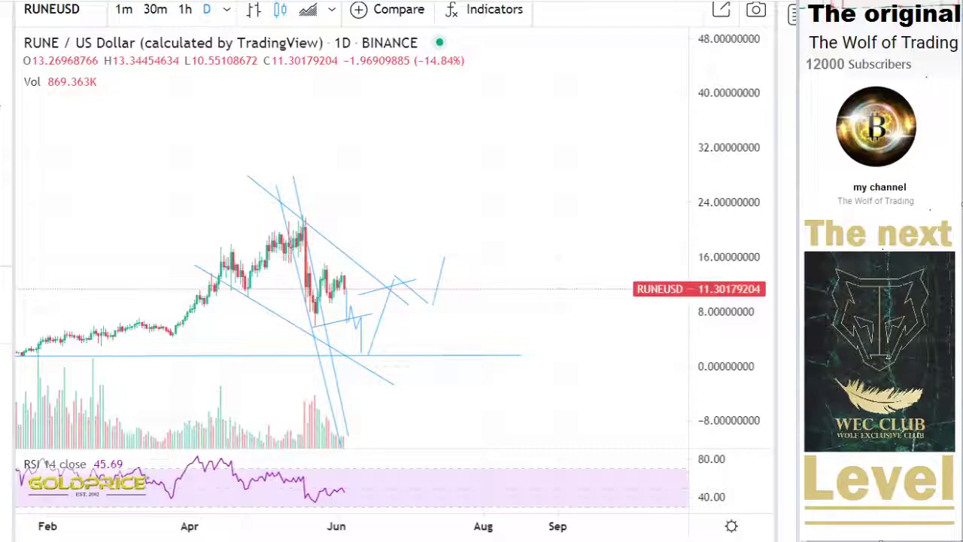
Step: Return to the RUNEUSD chart, set it to the 1-hour interval and show the price action since early May 2021
{"action": "left_click", "coordinate": [187, 12]}
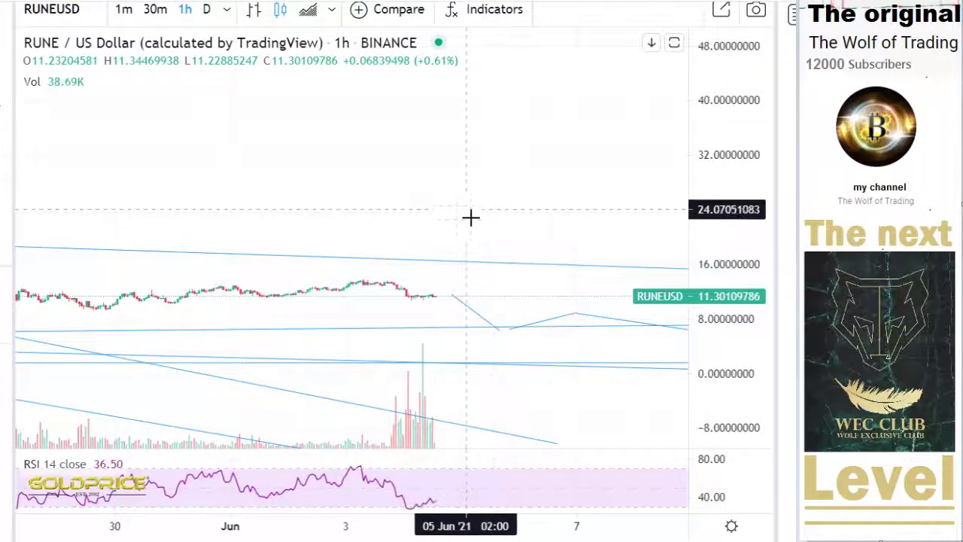
{"action": "scroll", "coordinate": [497, 229], "scroll_direction": "down", "scroll_amount": 5}
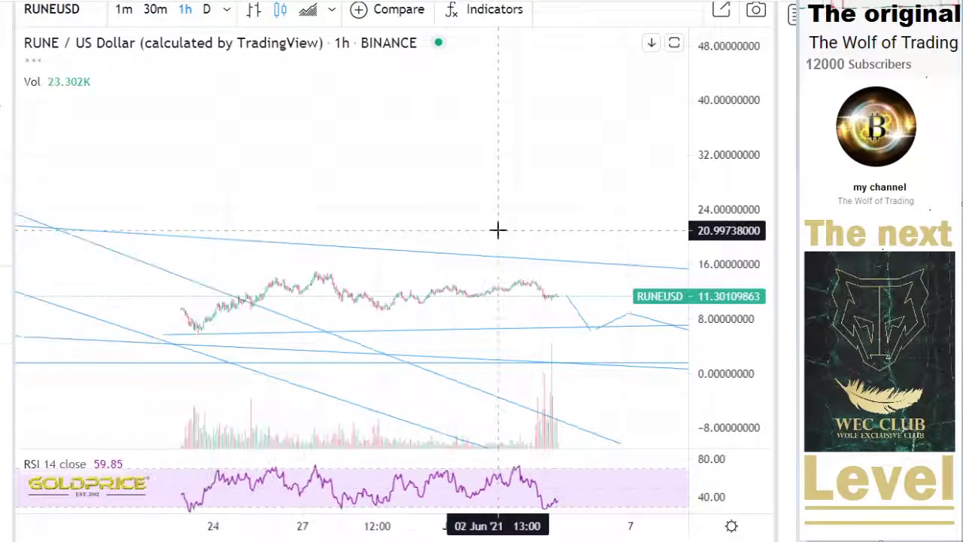
{"action": "scroll", "coordinate": [497, 230], "scroll_direction": "down", "scroll_amount": 5}
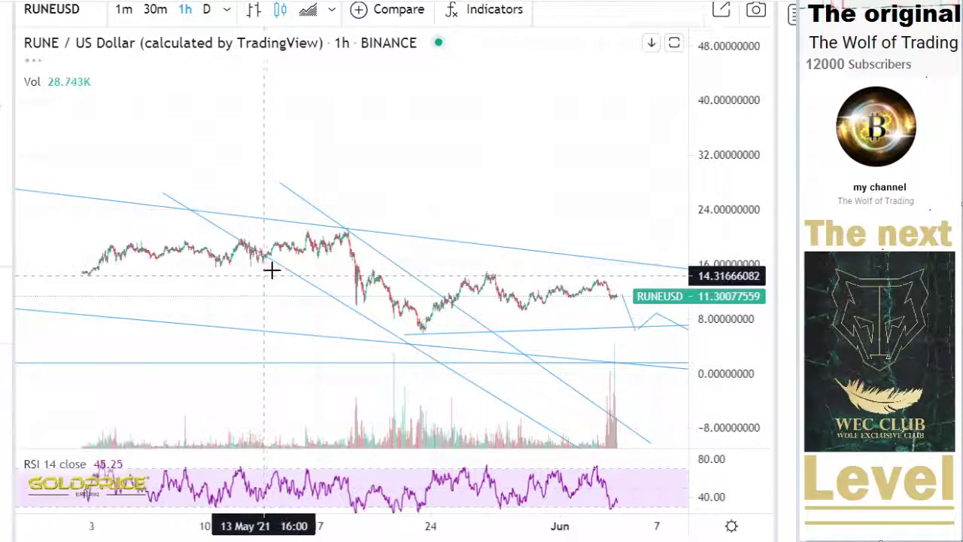